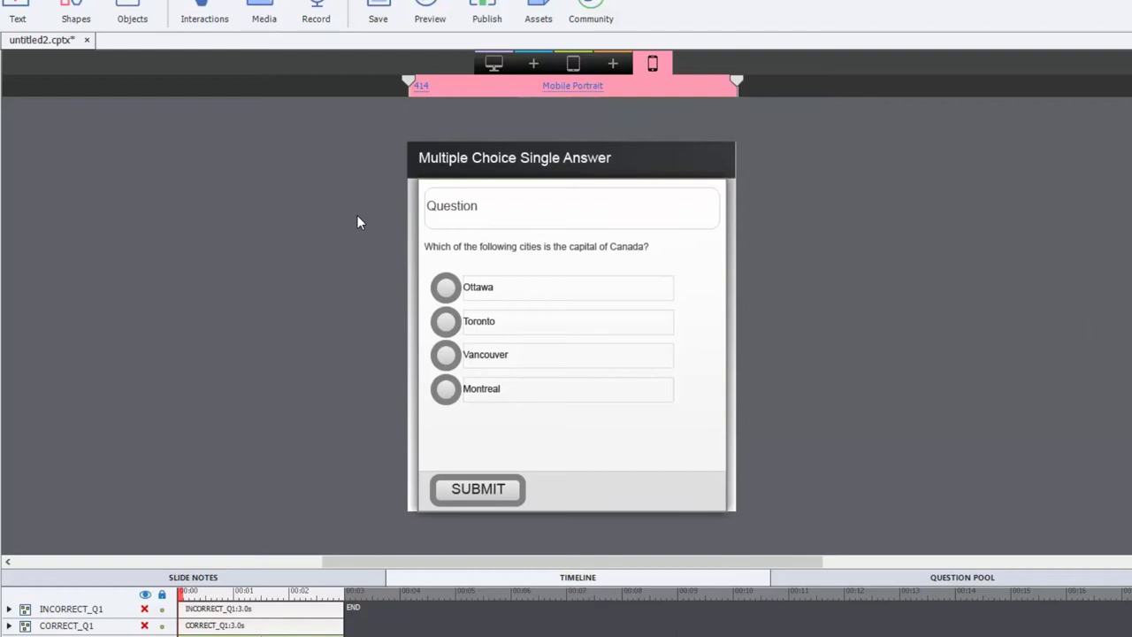
# Step: Browse the learning interactions gallery down to the YouTube interaction, including the Radio Button Widget, and close it without inserting anything
pyautogui.click(221, 5)
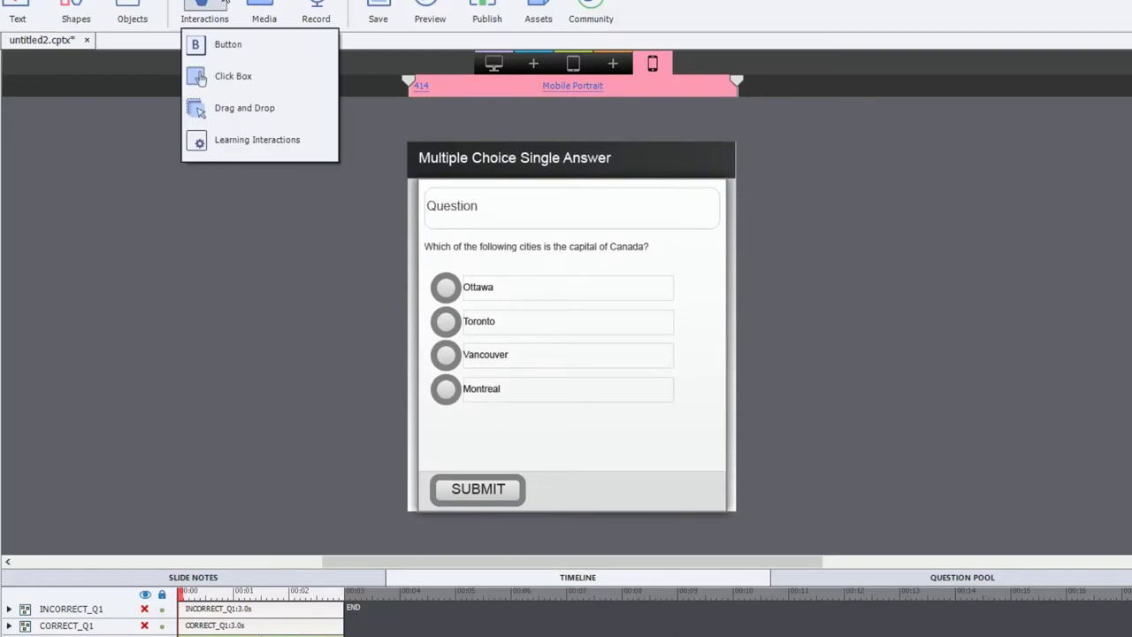
pyautogui.click(212, 141)
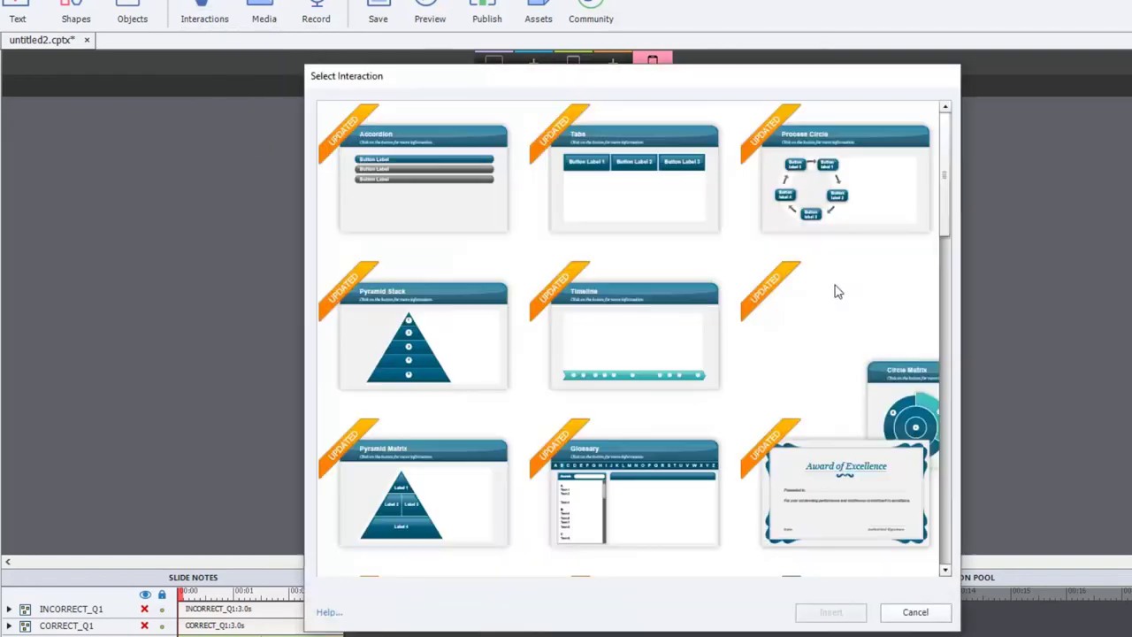
pyautogui.moveTo(947, 196); pyautogui.dragTo(977, 485)
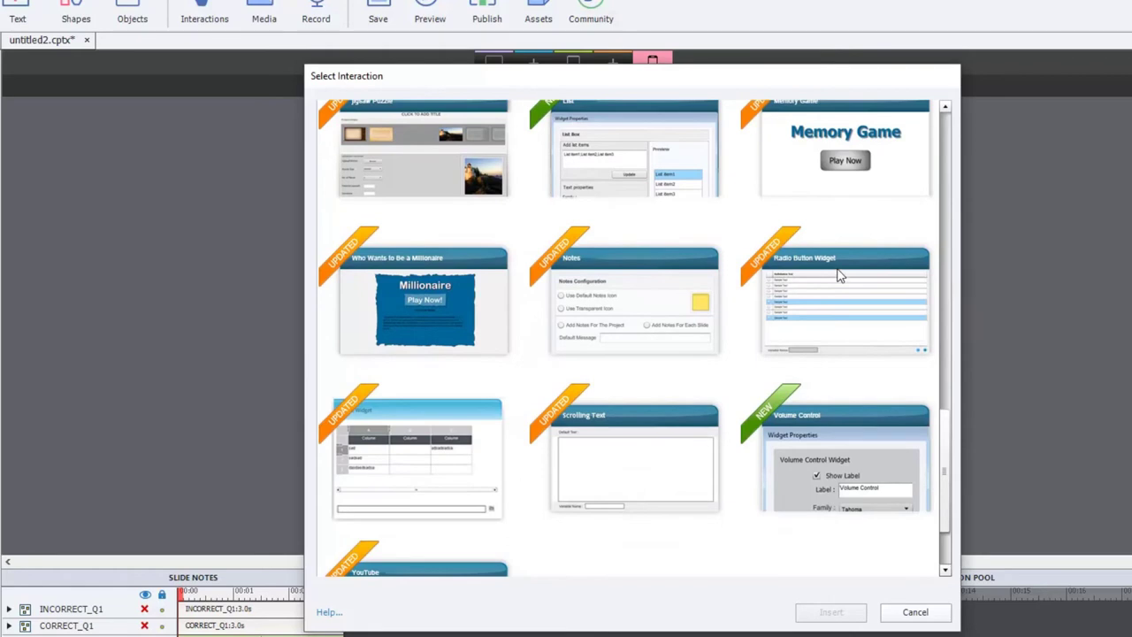
pyautogui.moveTo(945, 450); pyautogui.dragTo(945, 480)
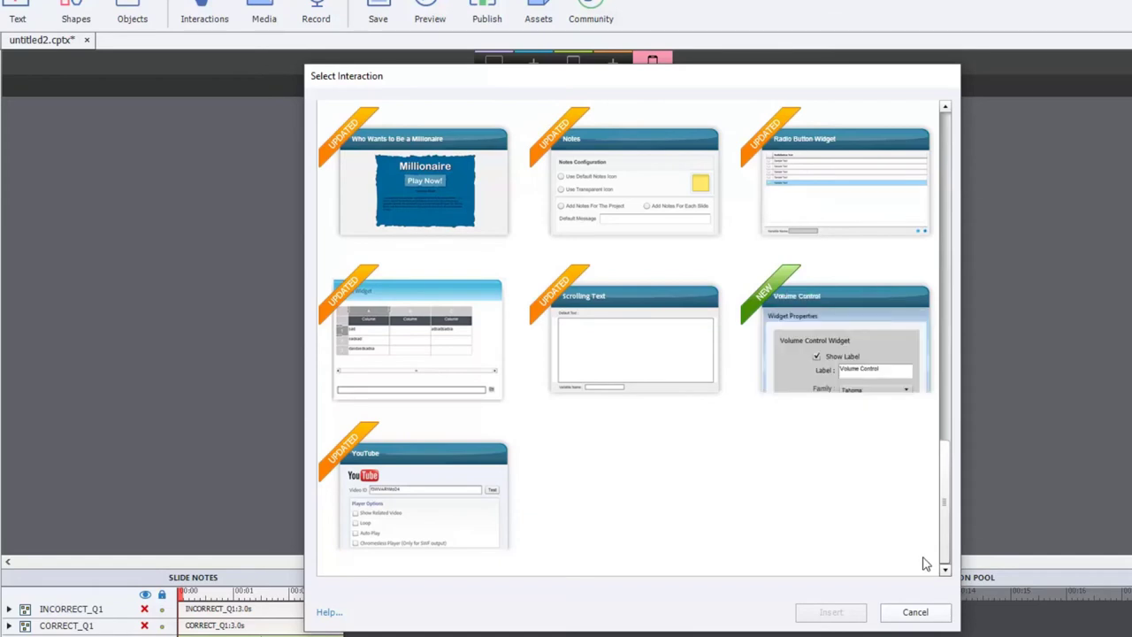
pyautogui.click(914, 611)
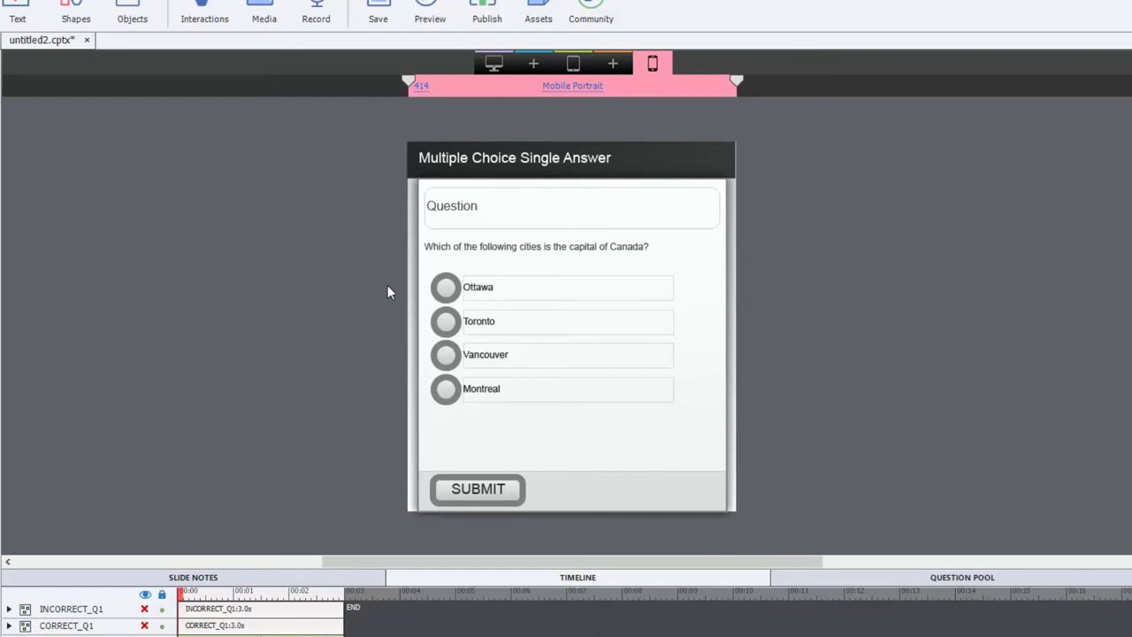
# Step: Apply the Ottawa radio button's position properties to all views
pyautogui.moveTo(366, 283); pyautogui.dragTo(449, 305)
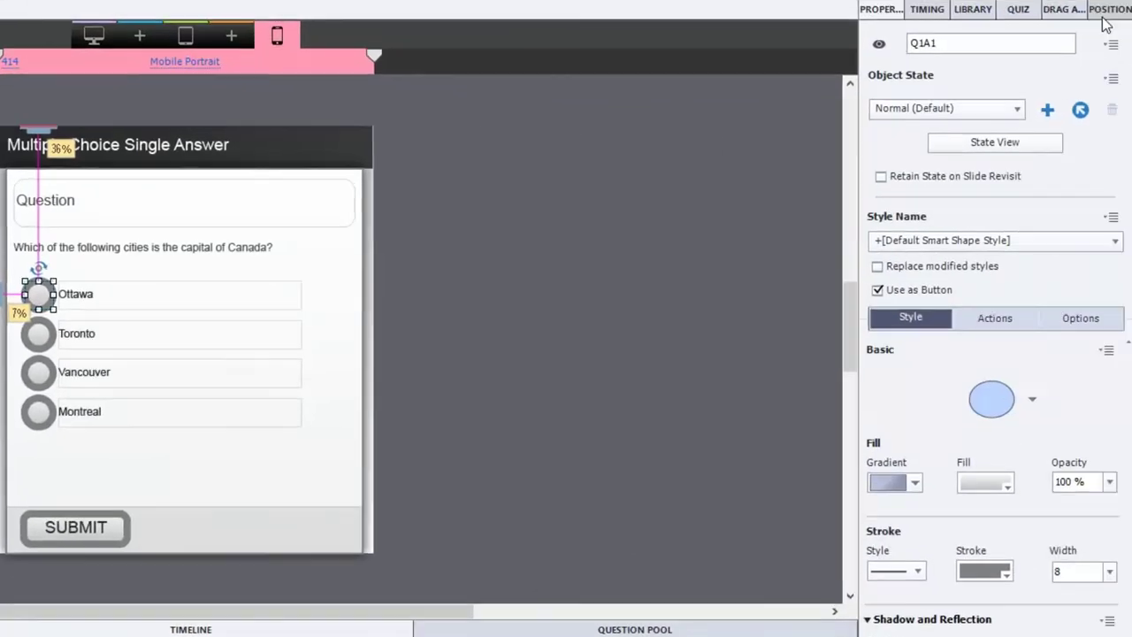
pyautogui.click(1107, 11)
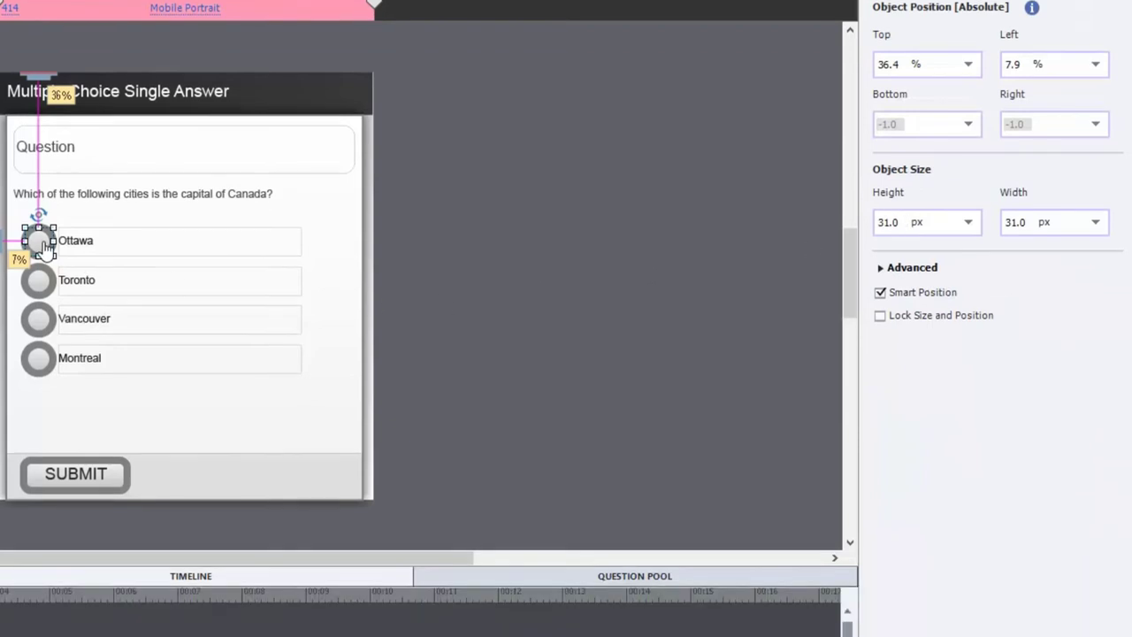
pyautogui.rightClick(44, 303)
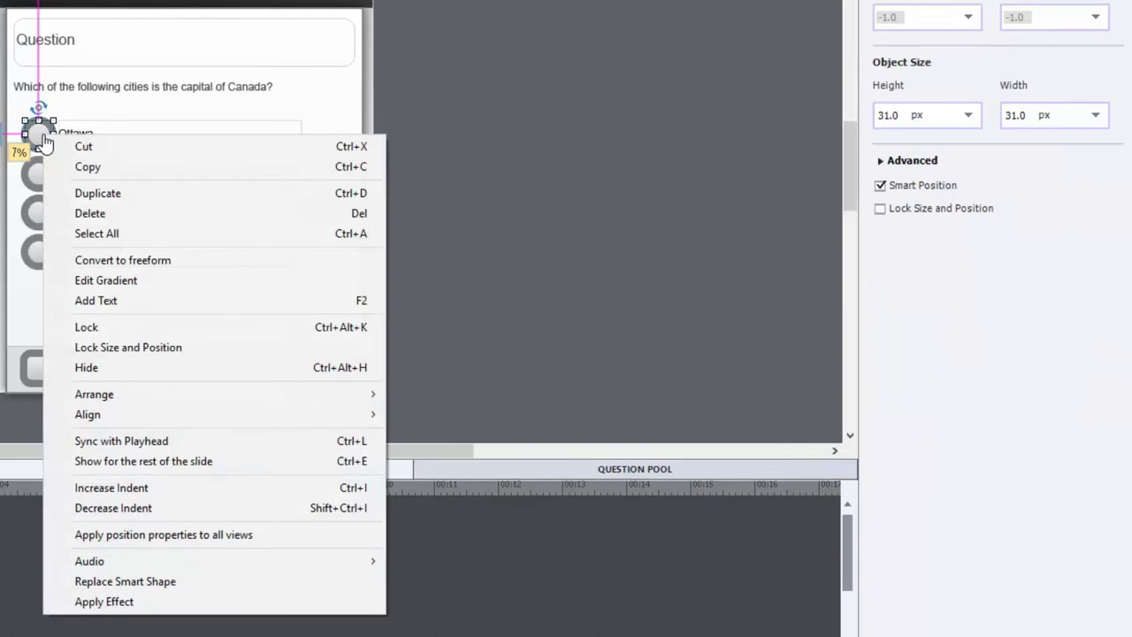
pyautogui.click(243, 536)
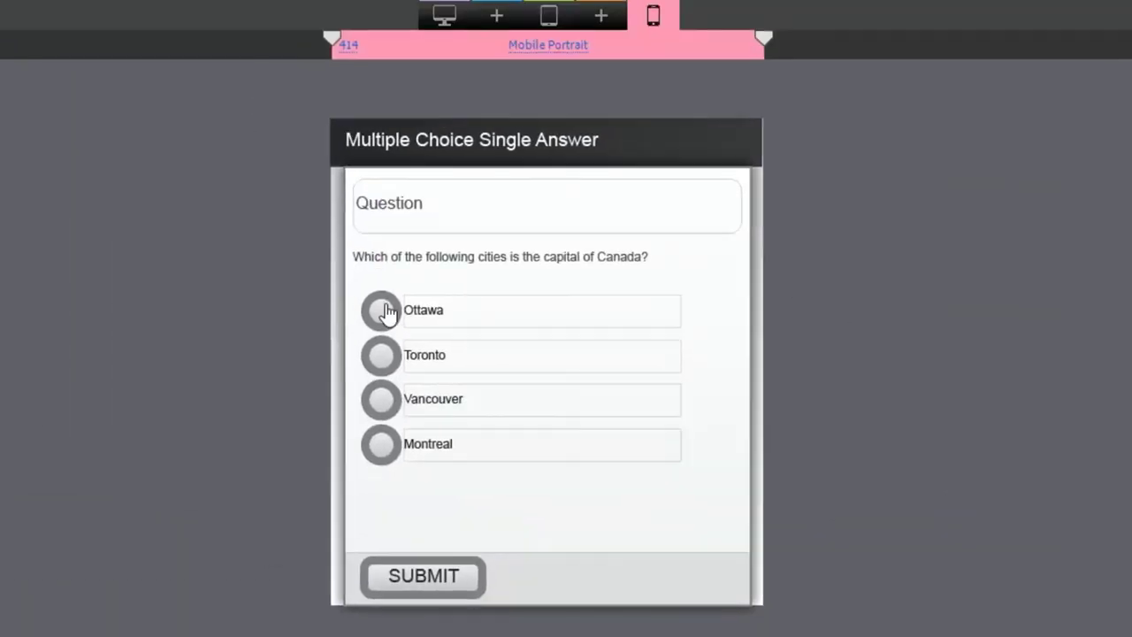
# Step: Check the Ottawa radio button's position and size in the Tablet Portrait, Desktop and Mobile Portrait views
pyautogui.moveTo(380, 309); pyautogui.dragTo(395, 315)
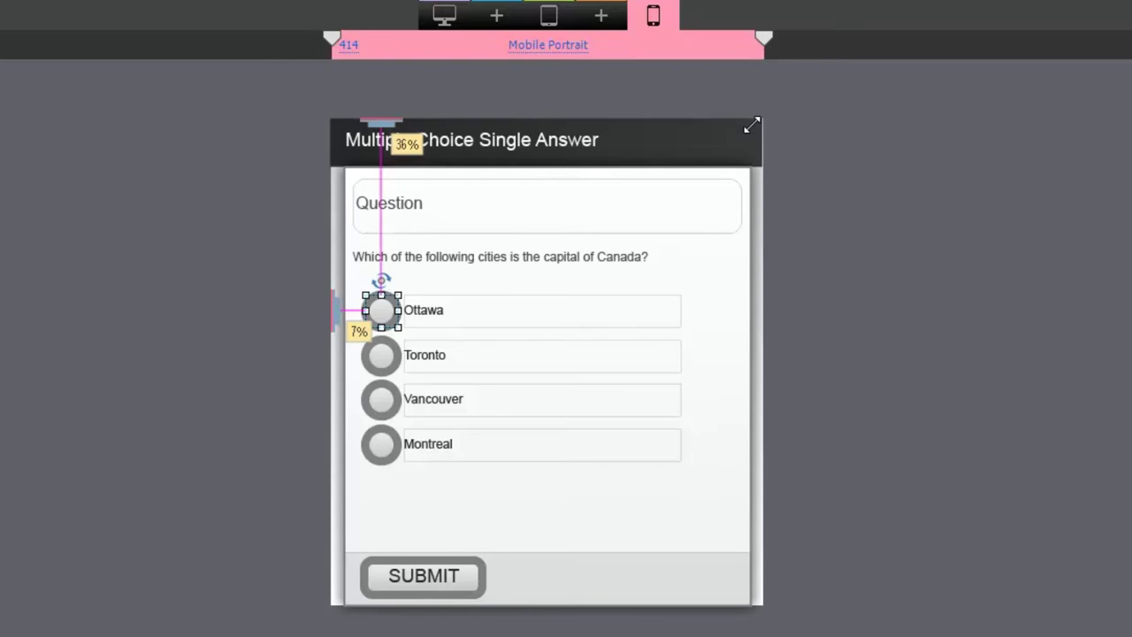
pyautogui.click(548, 21)
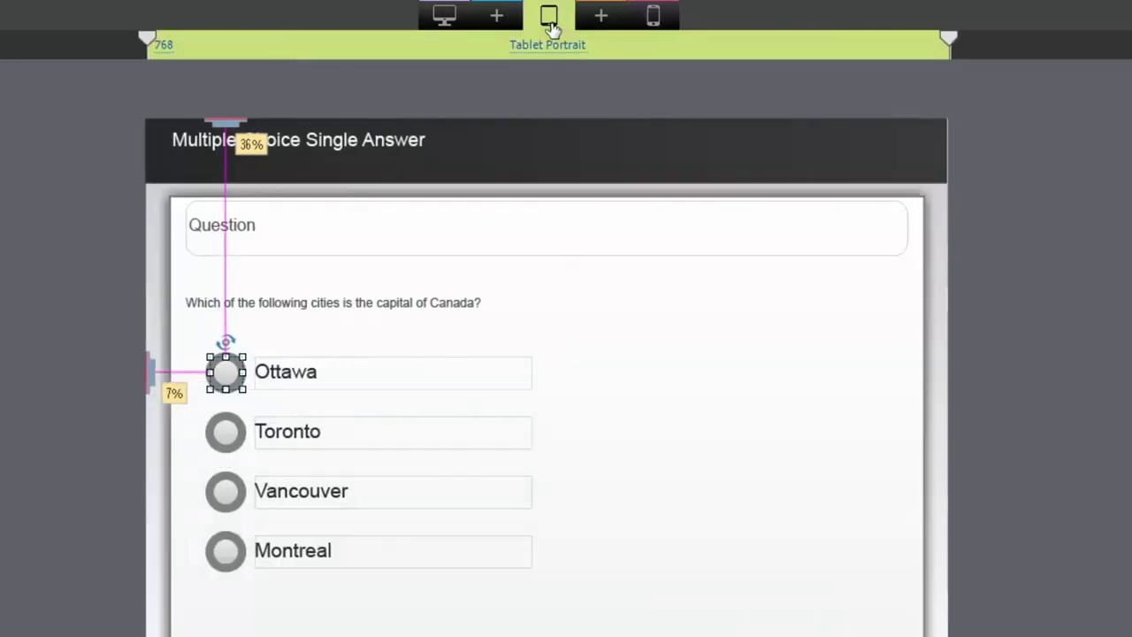
pyautogui.click(443, 17)
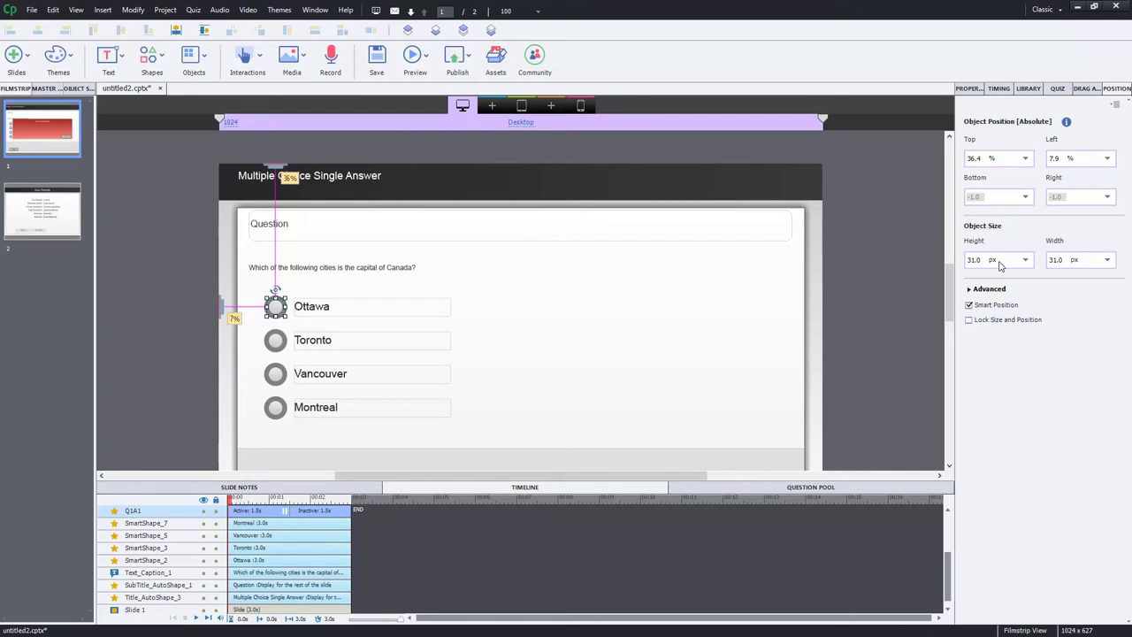
pyautogui.click(580, 106)
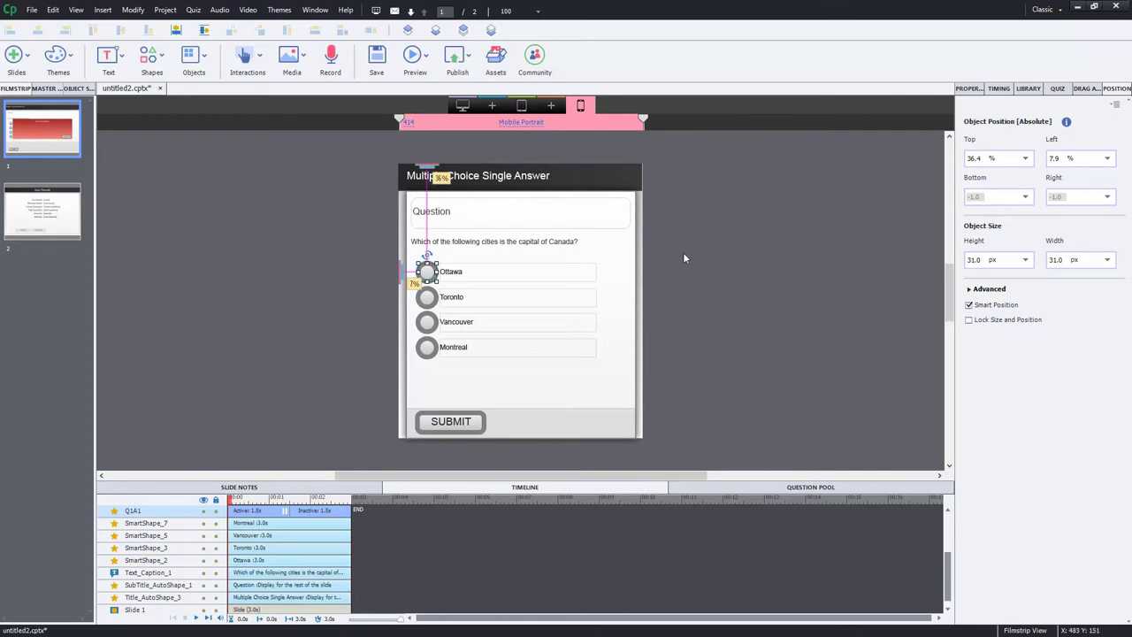
pyautogui.click(353, 279)
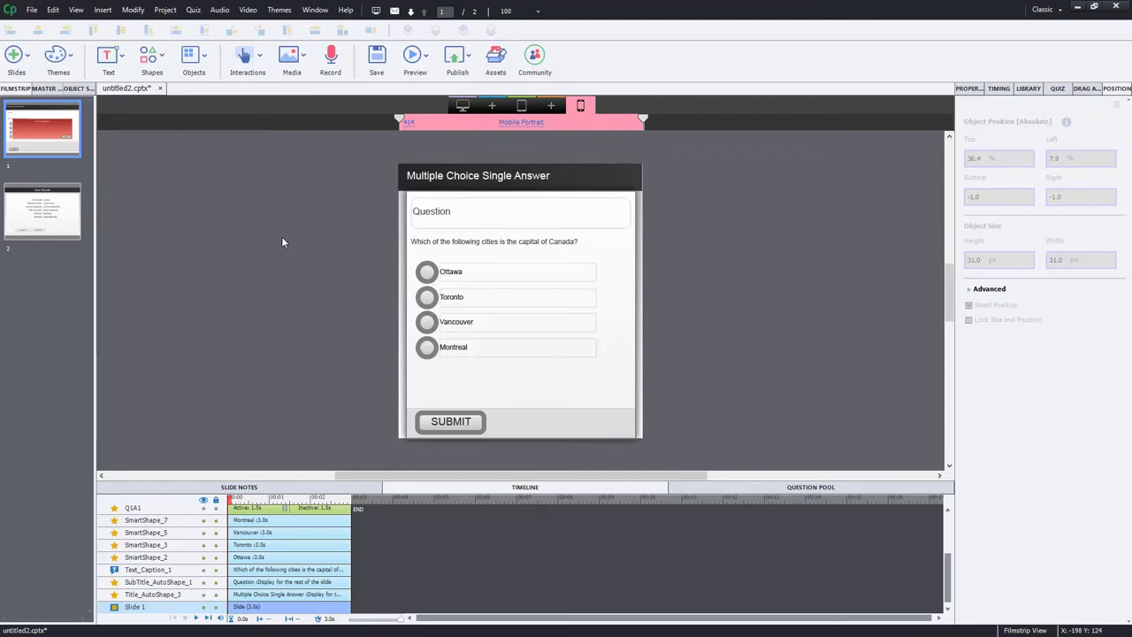
# Step: Examine the project's user variables for the four answers, including the value of var_Q1A1, and close the list
pyautogui.click(162, 11)
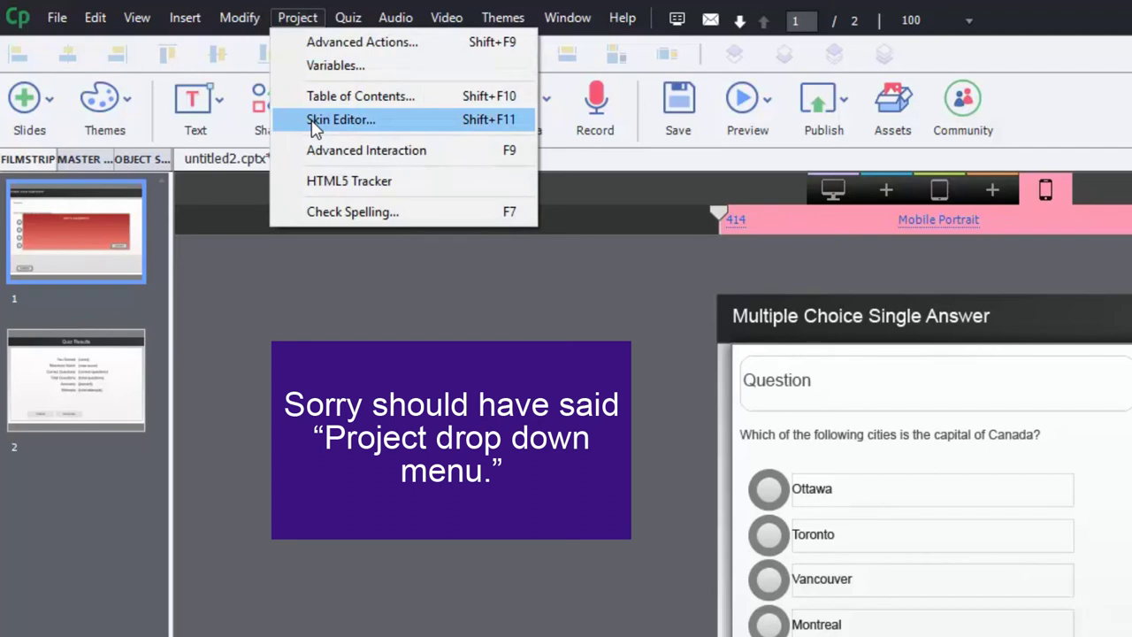
pyautogui.click(341, 120)
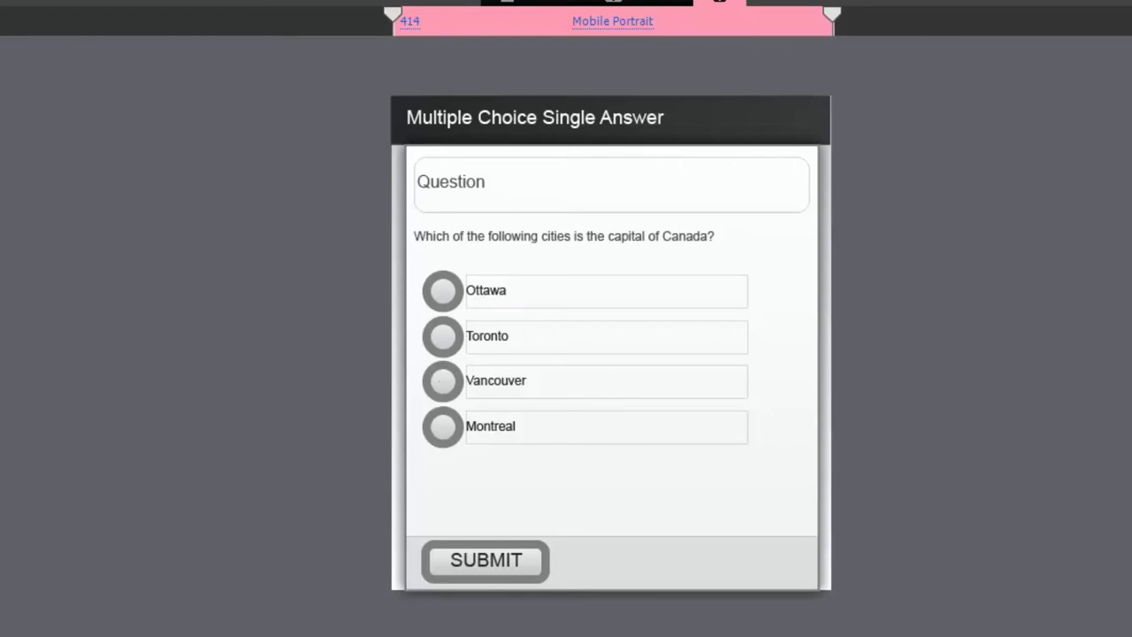
pyautogui.click(258, 11)
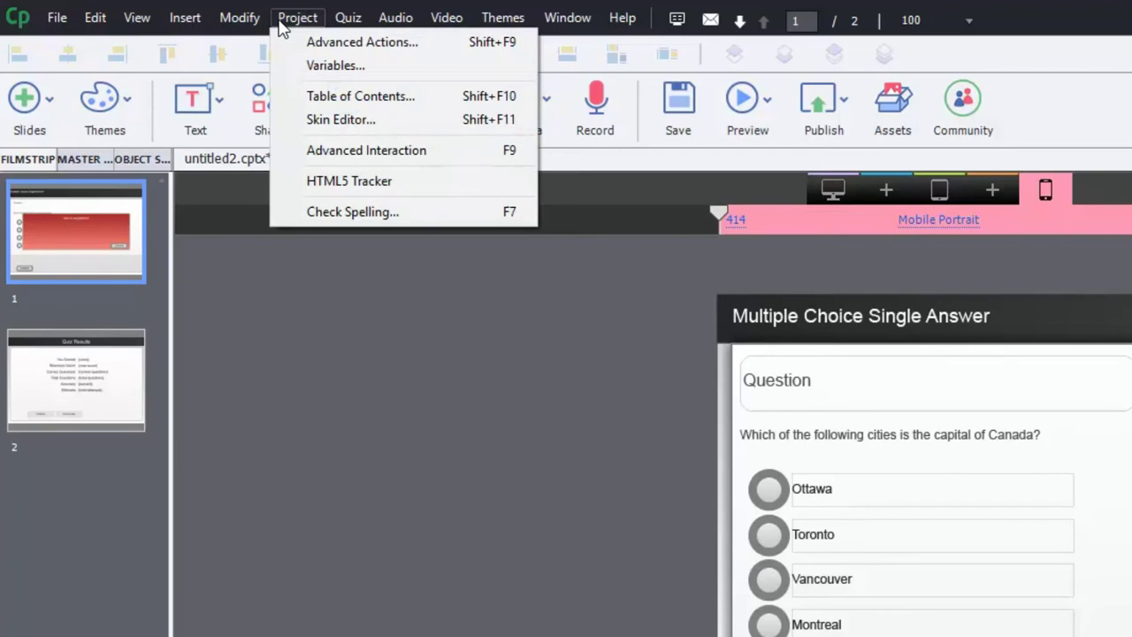
pyautogui.click(301, 71)
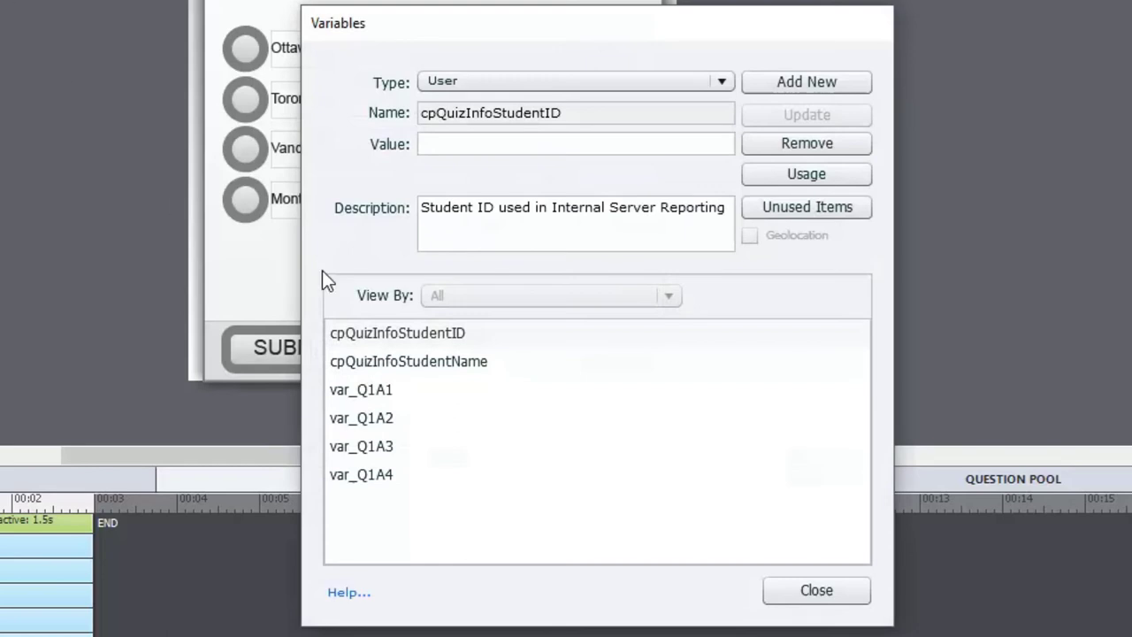
pyautogui.click(416, 389)
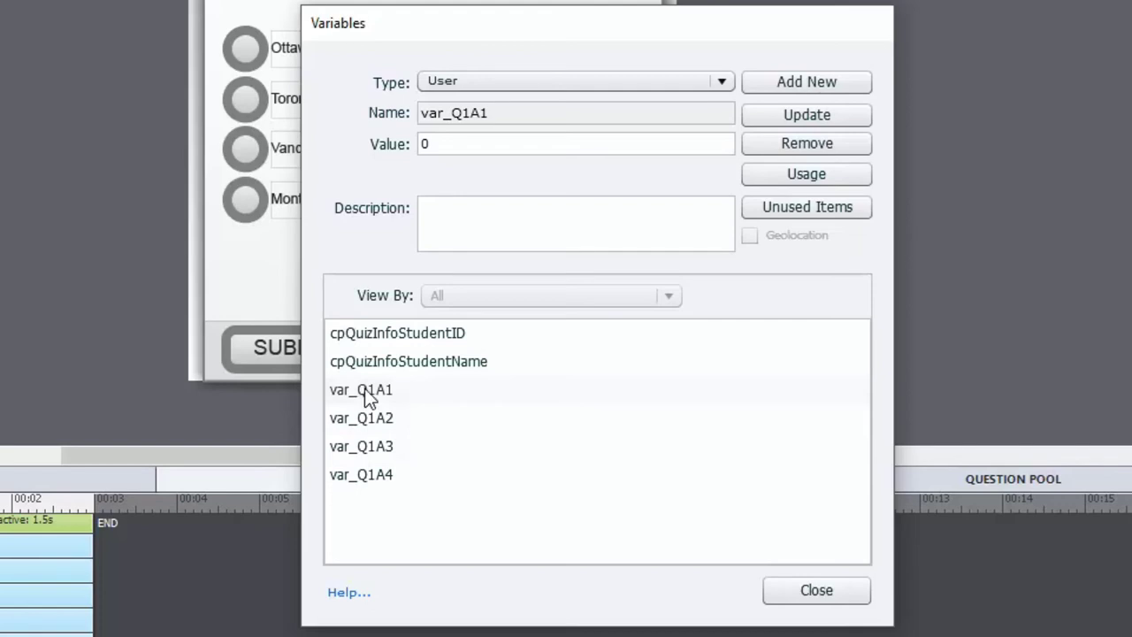
pyautogui.click(816, 591)
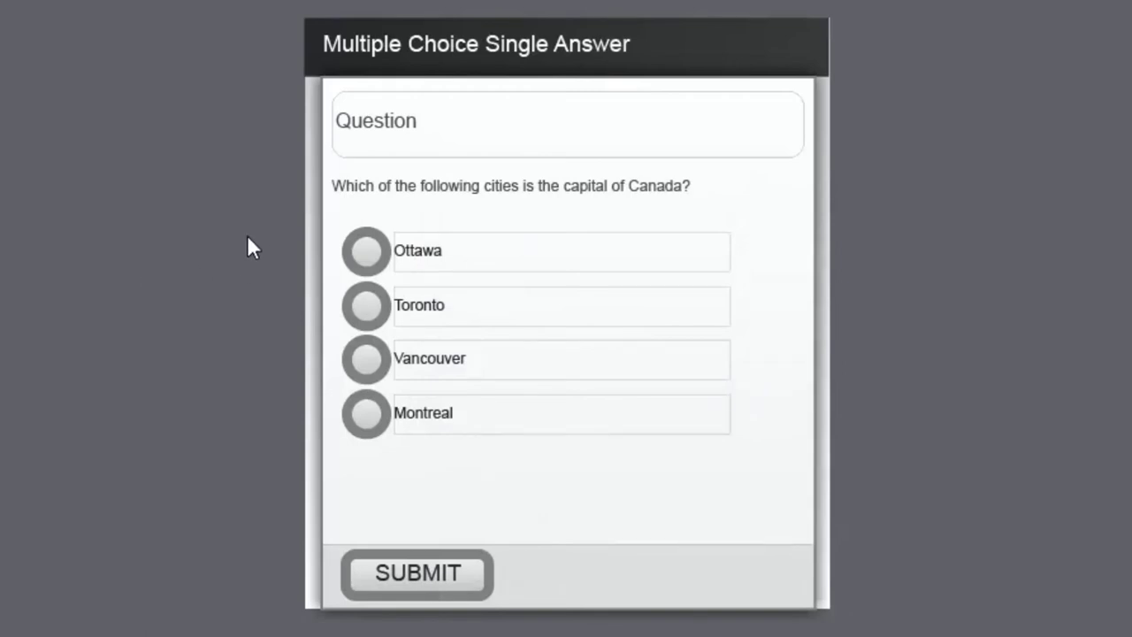
# Step: Inspect the object names of the four answer radio buttons and the SUBMIT button, selecting each in turn
pyautogui.moveTo(248, 237); pyautogui.dragTo(350, 299)
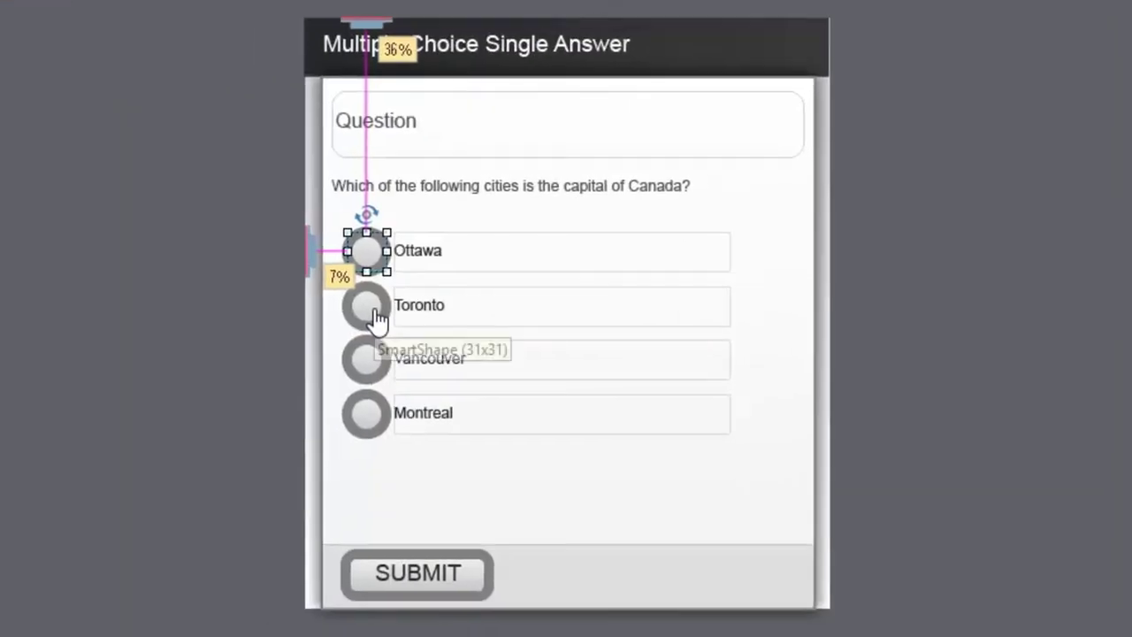
pyautogui.click(375, 311)
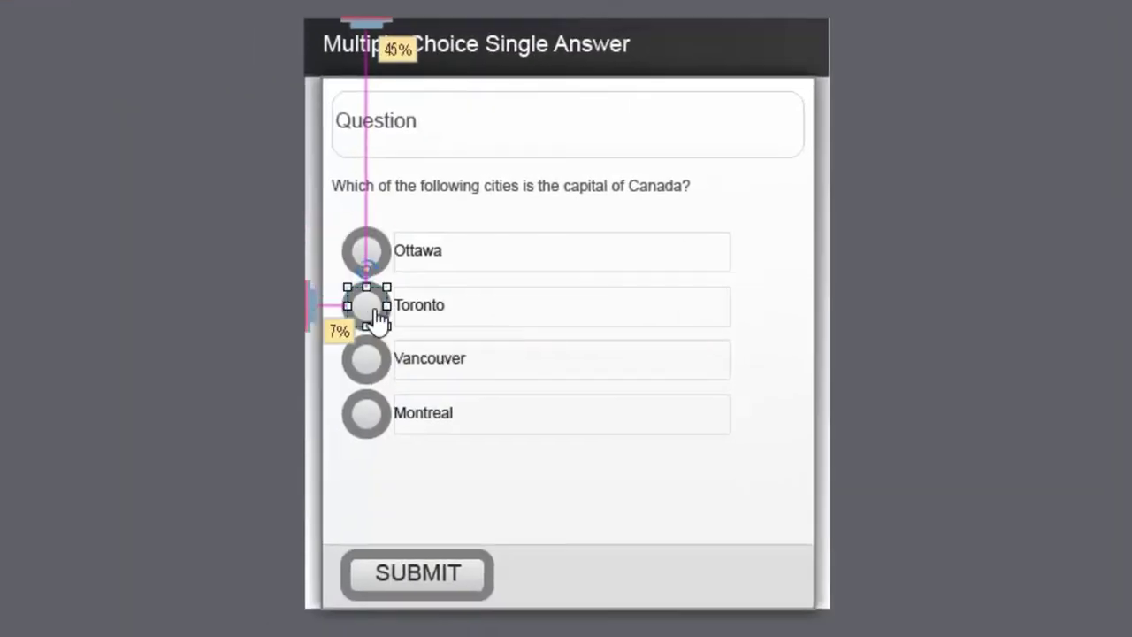
pyautogui.click(370, 373)
pyautogui.click(14, 484)
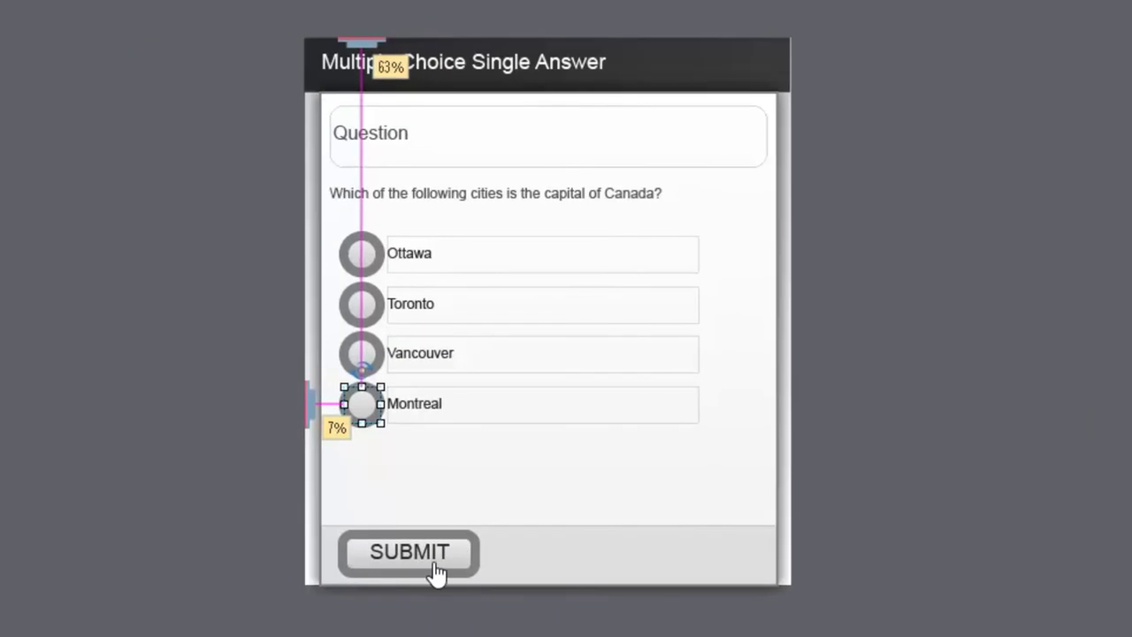
pyautogui.click(434, 561)
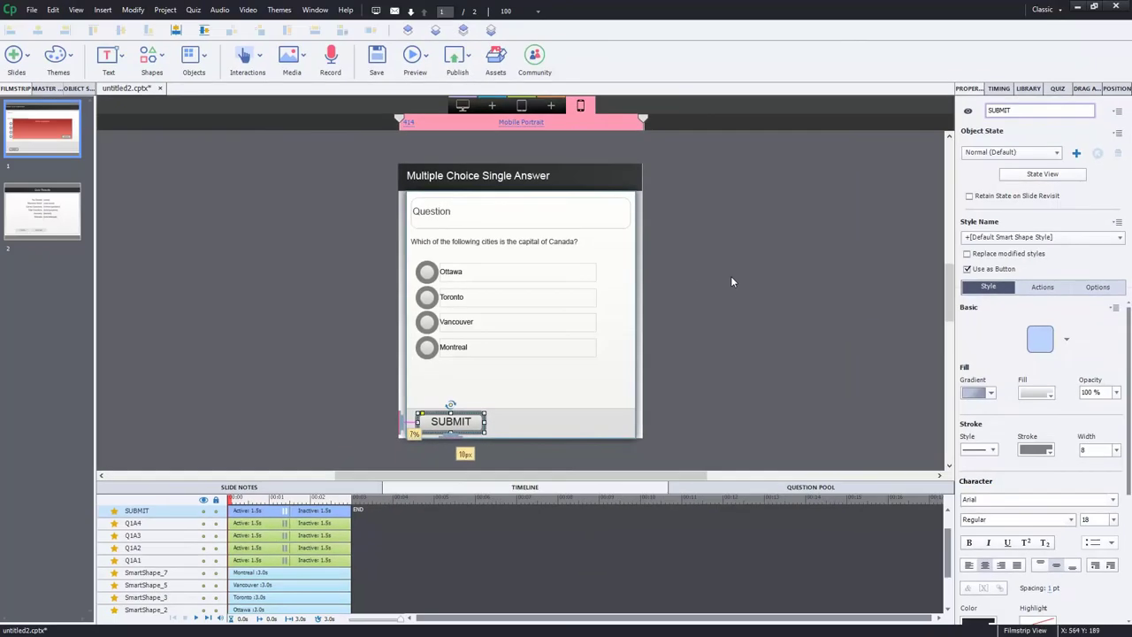
pyautogui.click(333, 388)
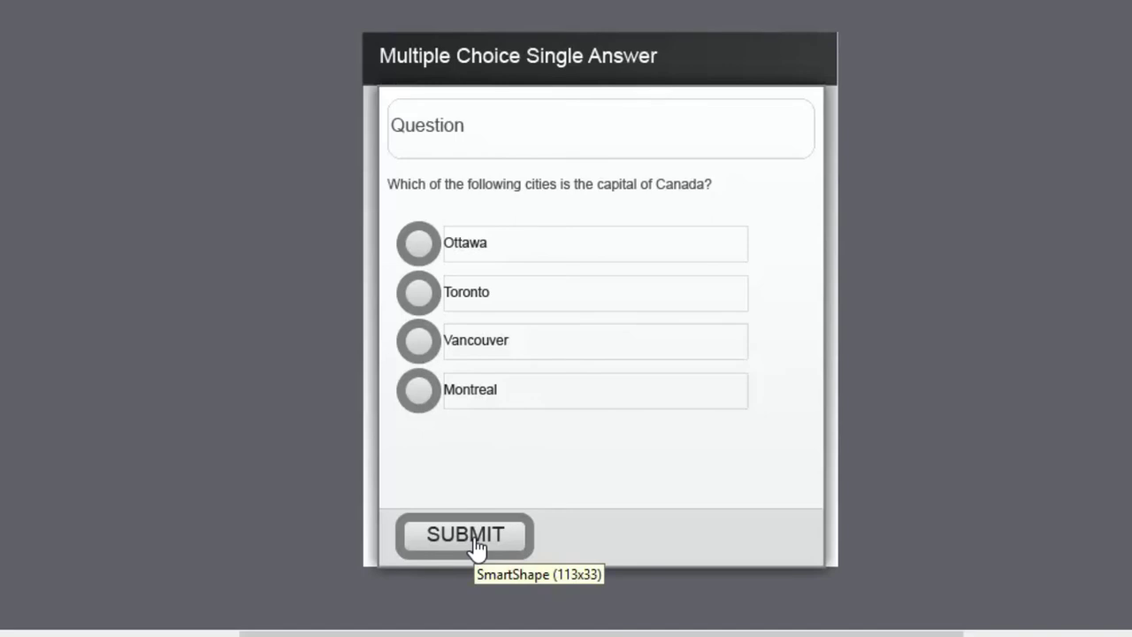
# Step: Review the Ottawa radio button's success action and its available scripts, keeping Select_Q1A1 chosen
pyautogui.click(419, 254)
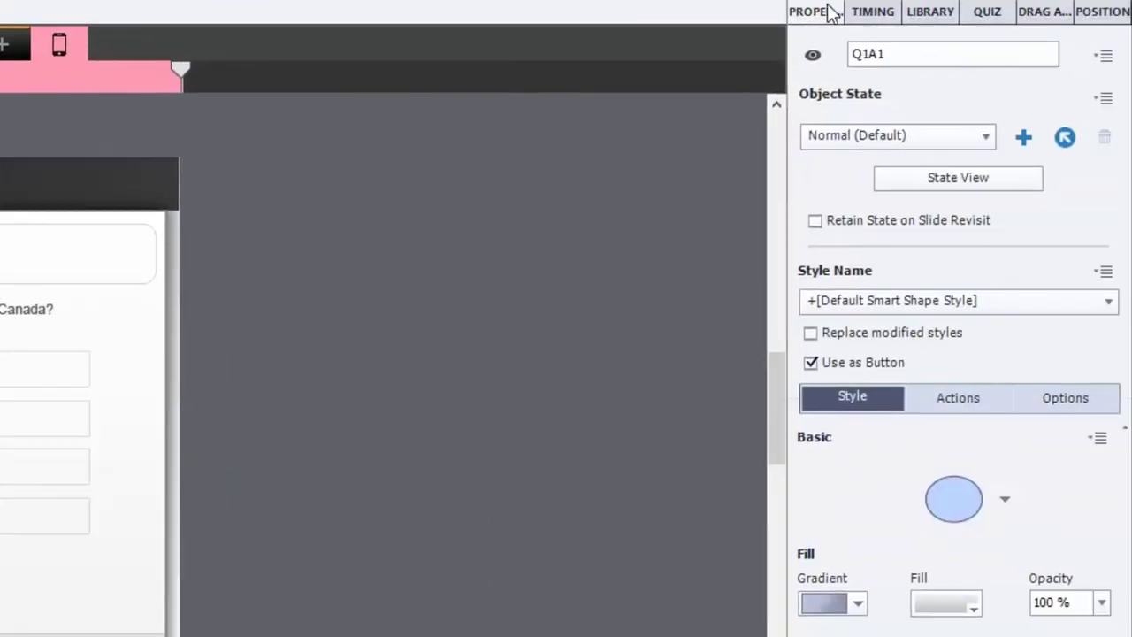
pyautogui.click(959, 398)
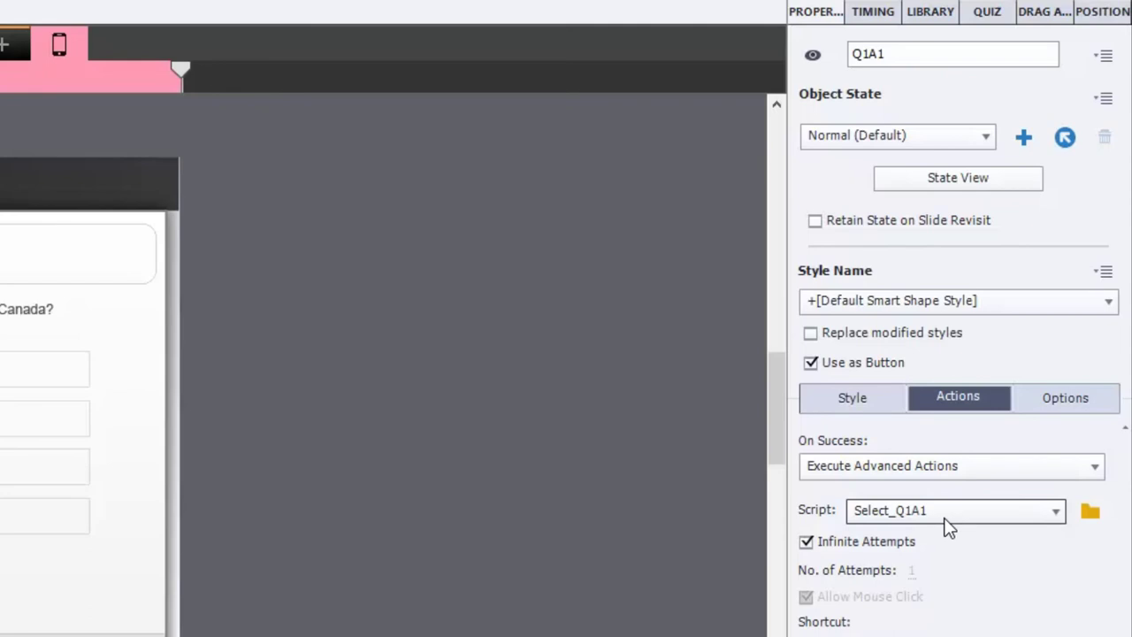
pyautogui.click(1034, 515)
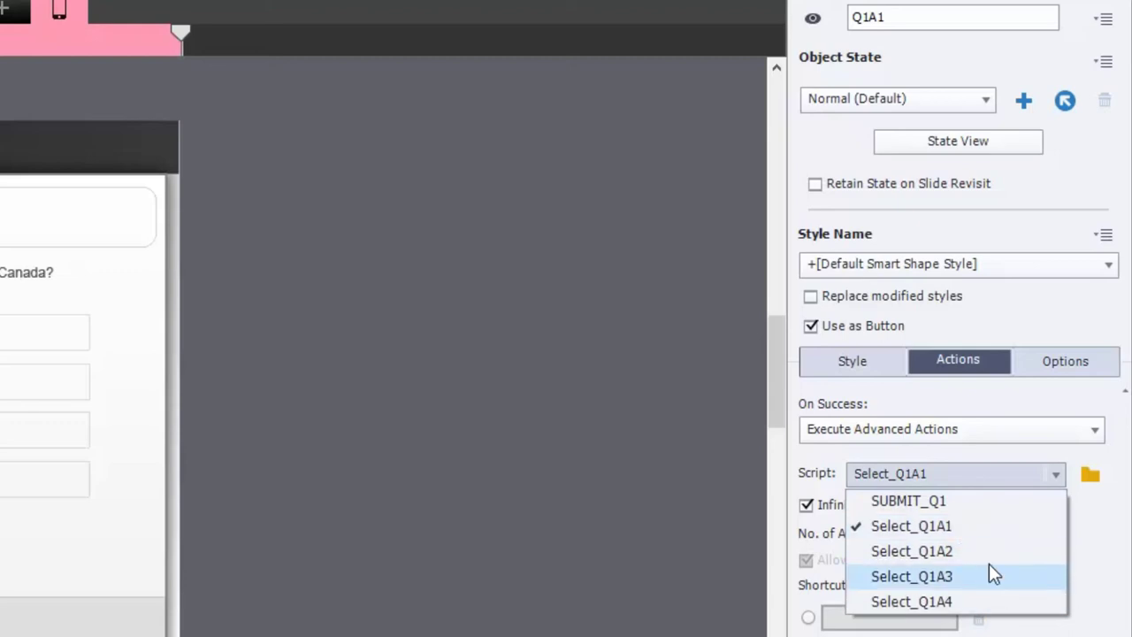
pyautogui.click(977, 525)
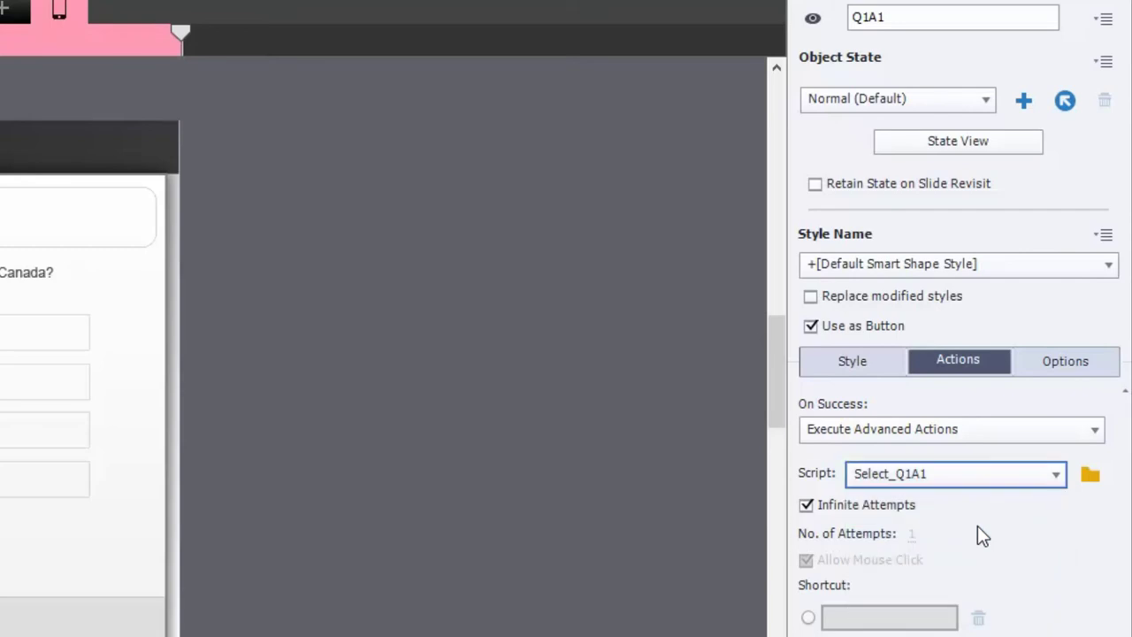
# Step: Compare the conditions and actions of the Select_Q1A1 and Select_Q1A2 advanced actions, and close them without changes
pyautogui.click(1091, 476)
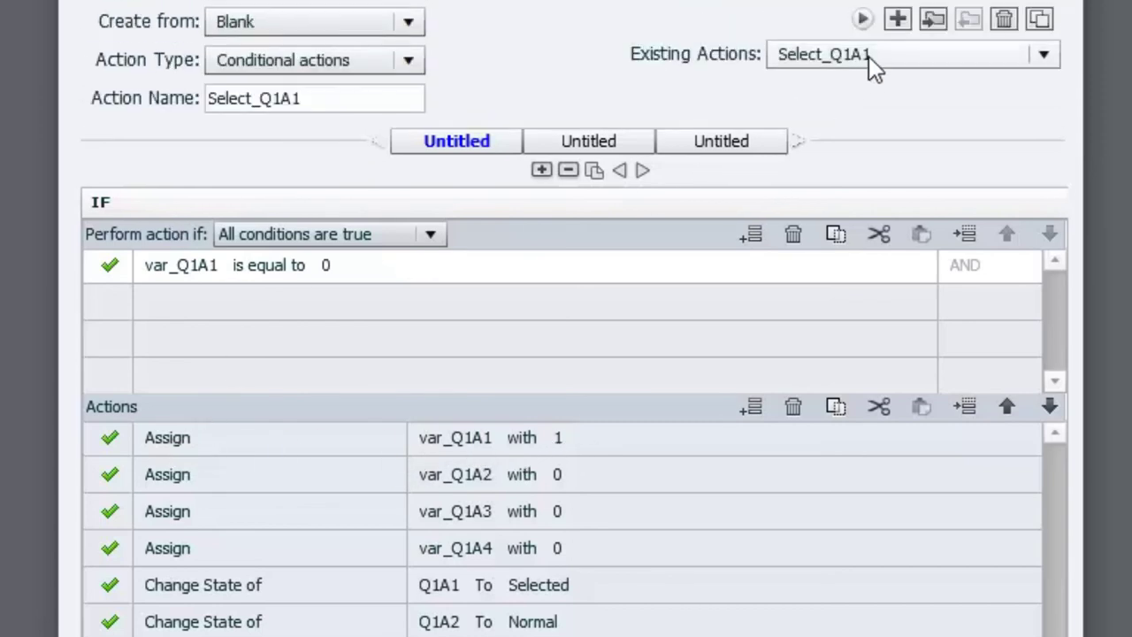
pyautogui.click(871, 55)
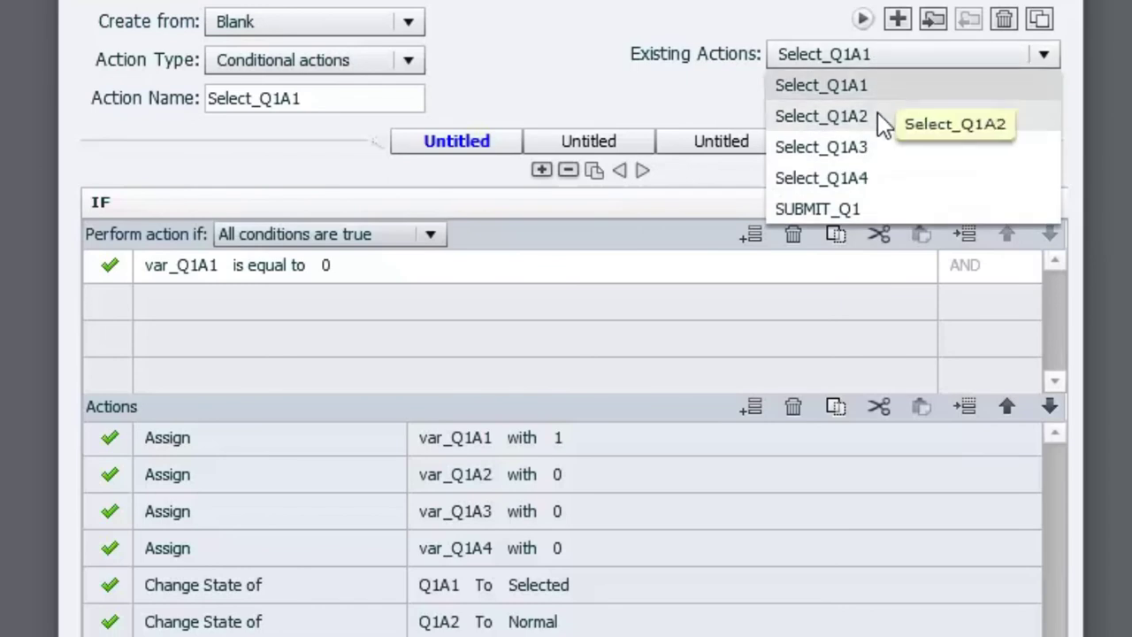
pyautogui.click(877, 115)
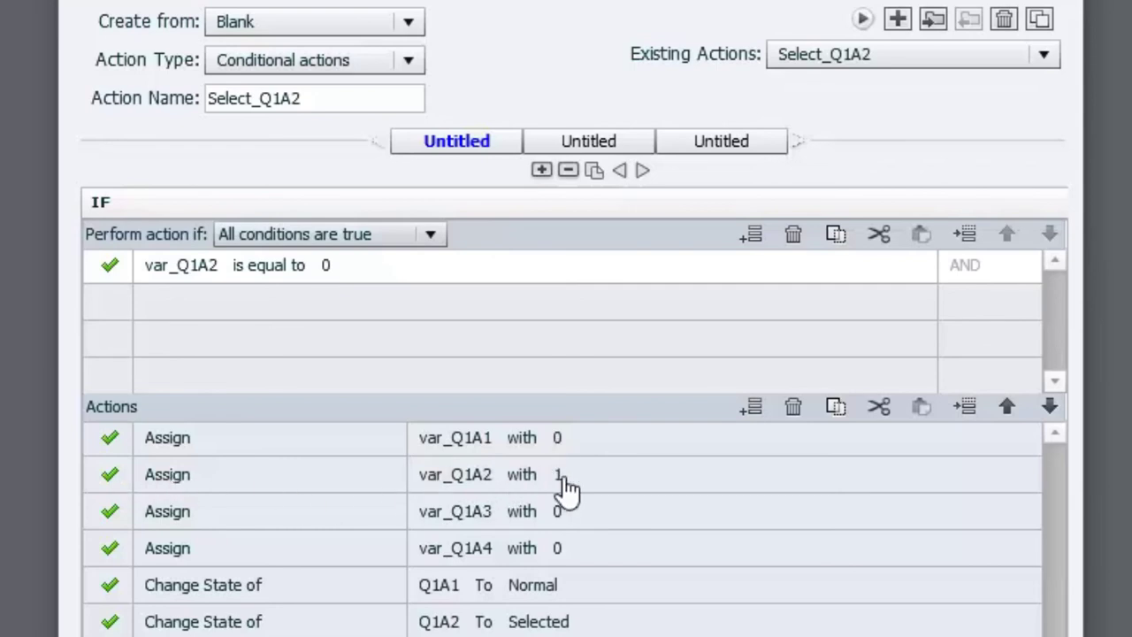
pyautogui.click(886, 62)
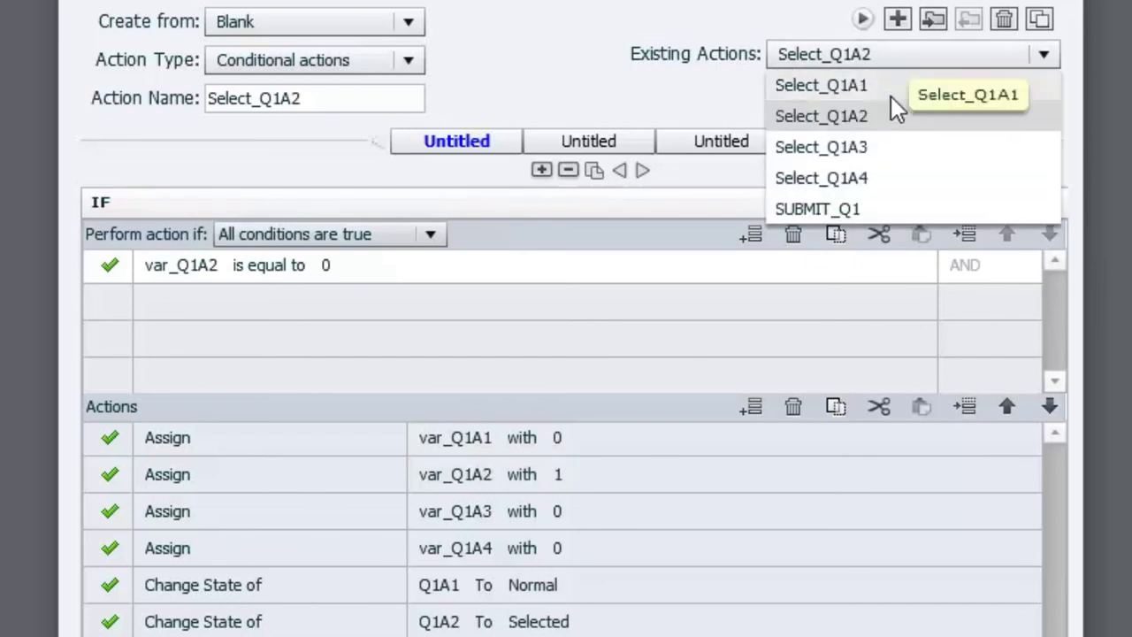
pyautogui.click(889, 94)
pyautogui.scroll(-5, 687, 552)
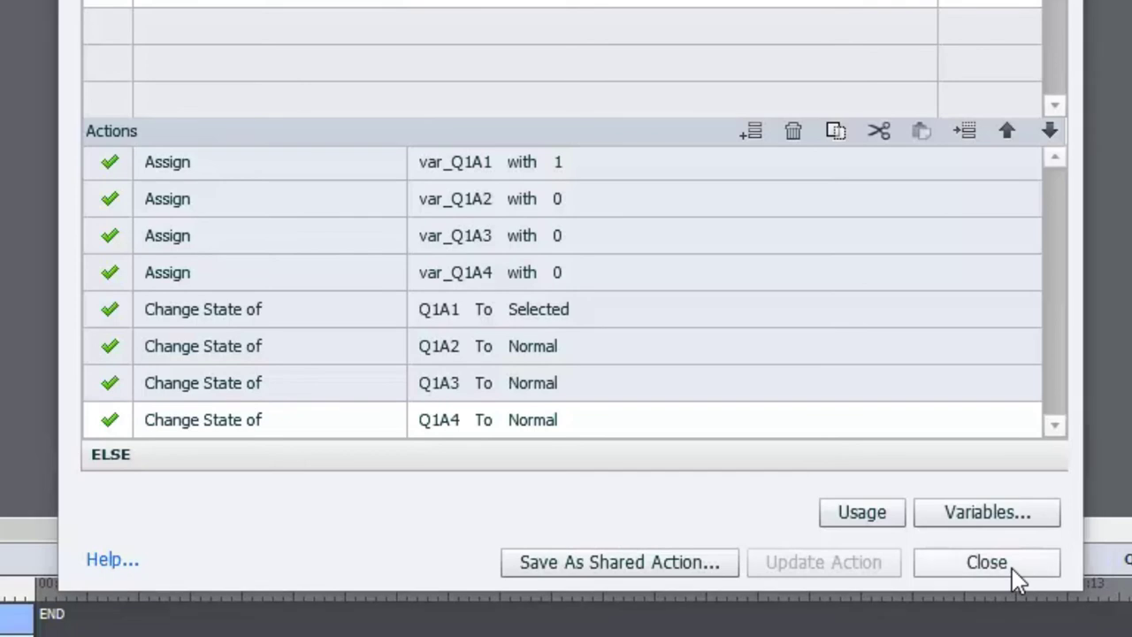
pyautogui.click(1013, 570)
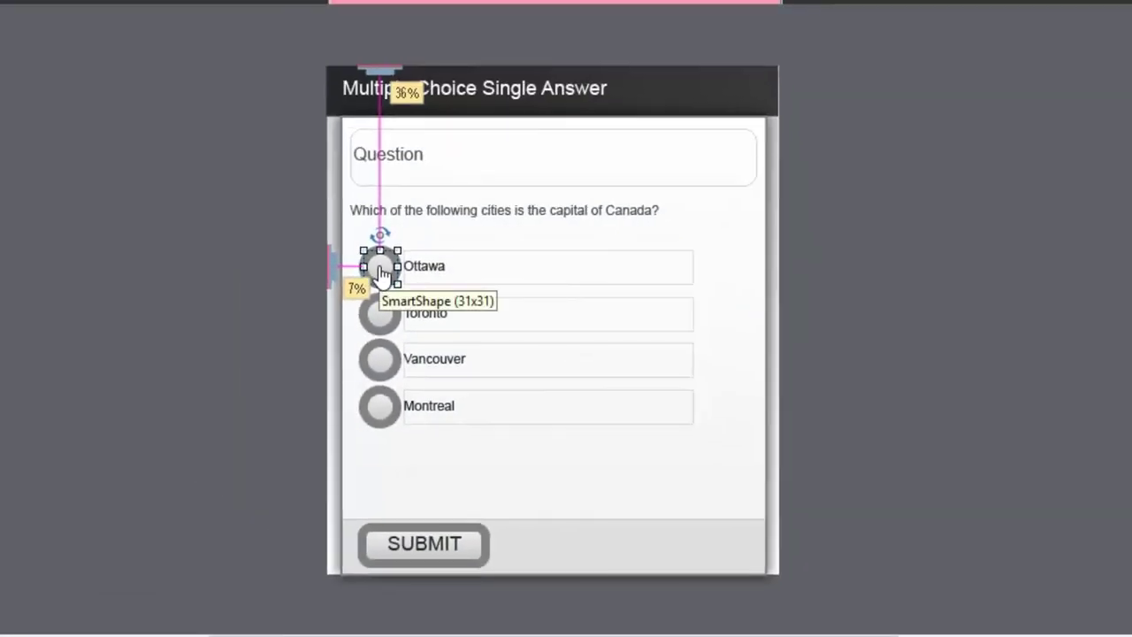
# Step: Select the Toronto, Vancouver and Montreal radio buttons in turn to point out the remaining answer choices
pyautogui.click(379, 314)
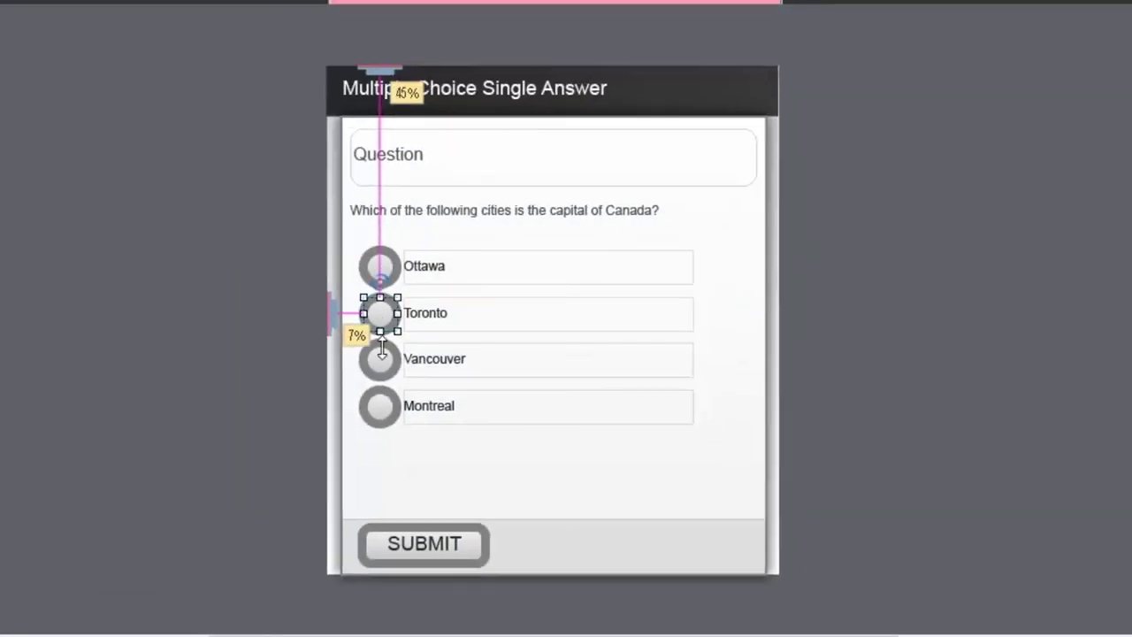
pyautogui.click(381, 364)
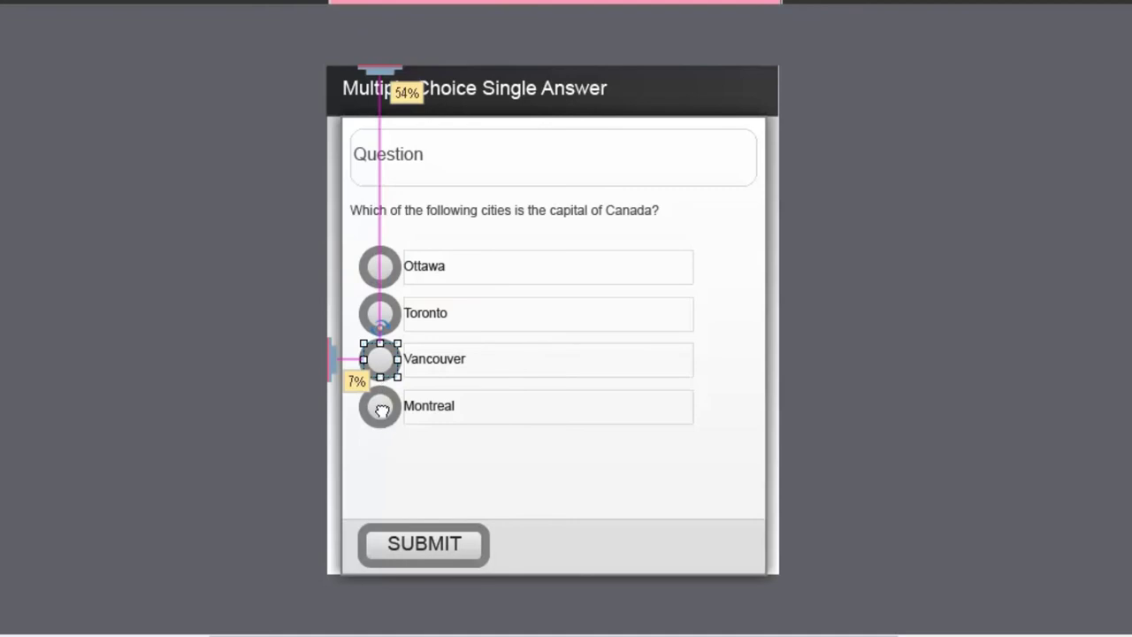
pyautogui.click(384, 414)
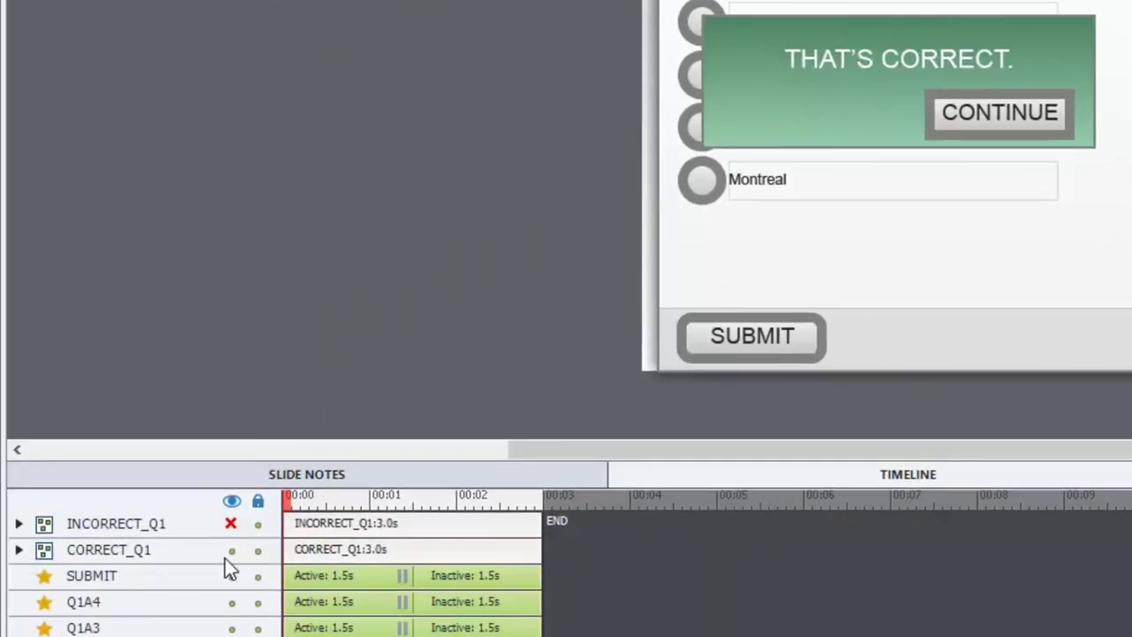
# Step: Inspect the CORRECT_Q1 and INCORRECT_Q1 feedback groups and the action settings of the incorrect feedback's CONTINUE button
pyautogui.click(808, 142)
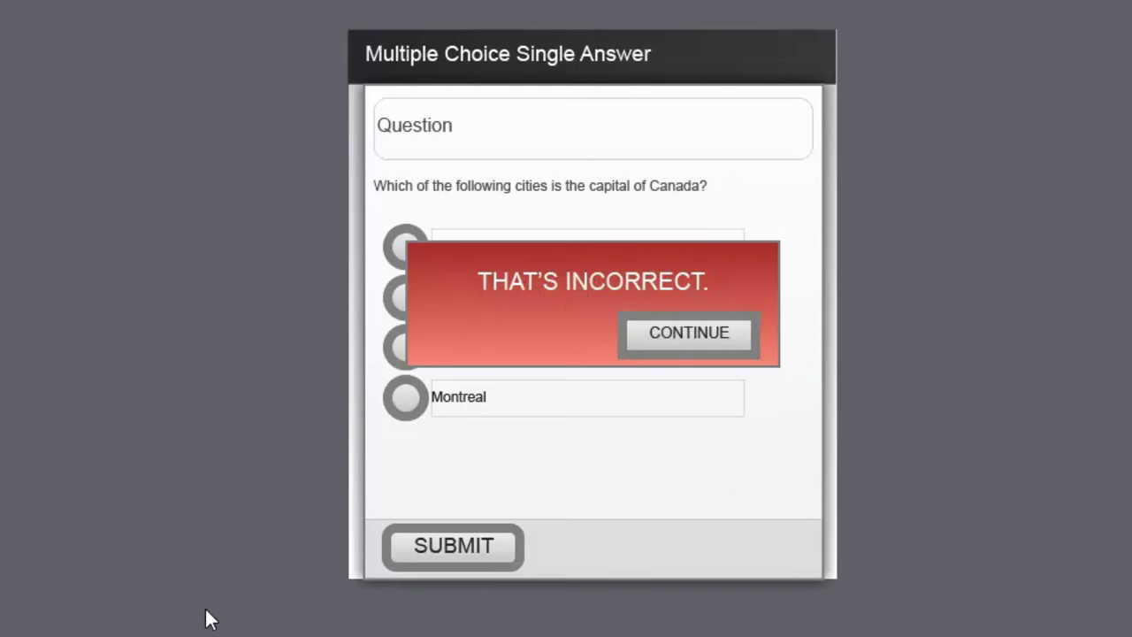
pyautogui.click(704, 344)
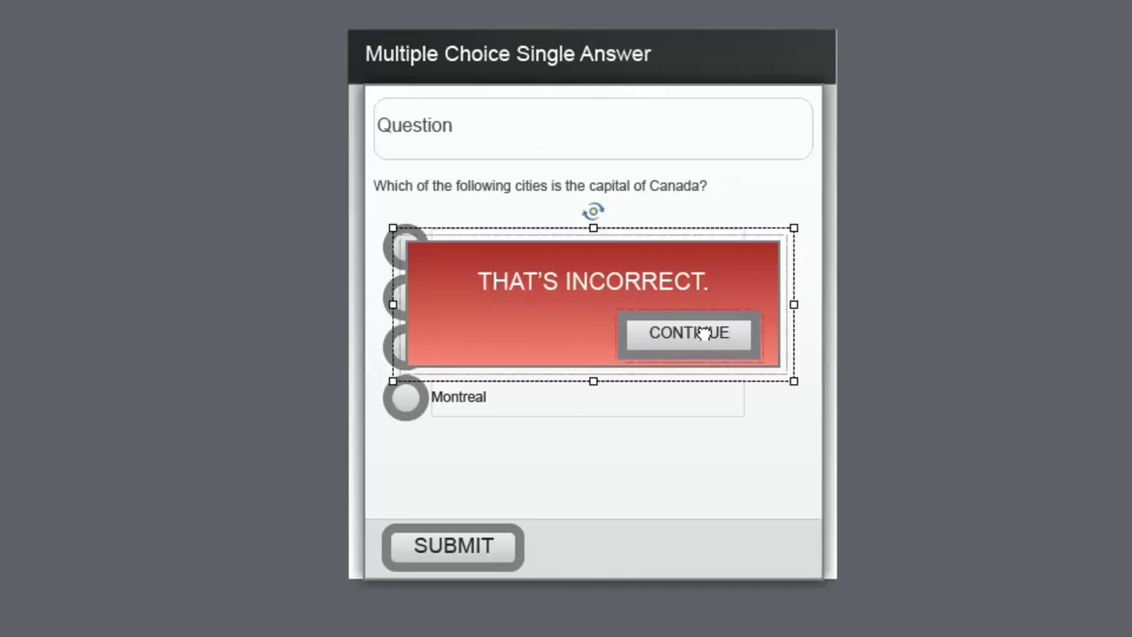
pyautogui.click(707, 344)
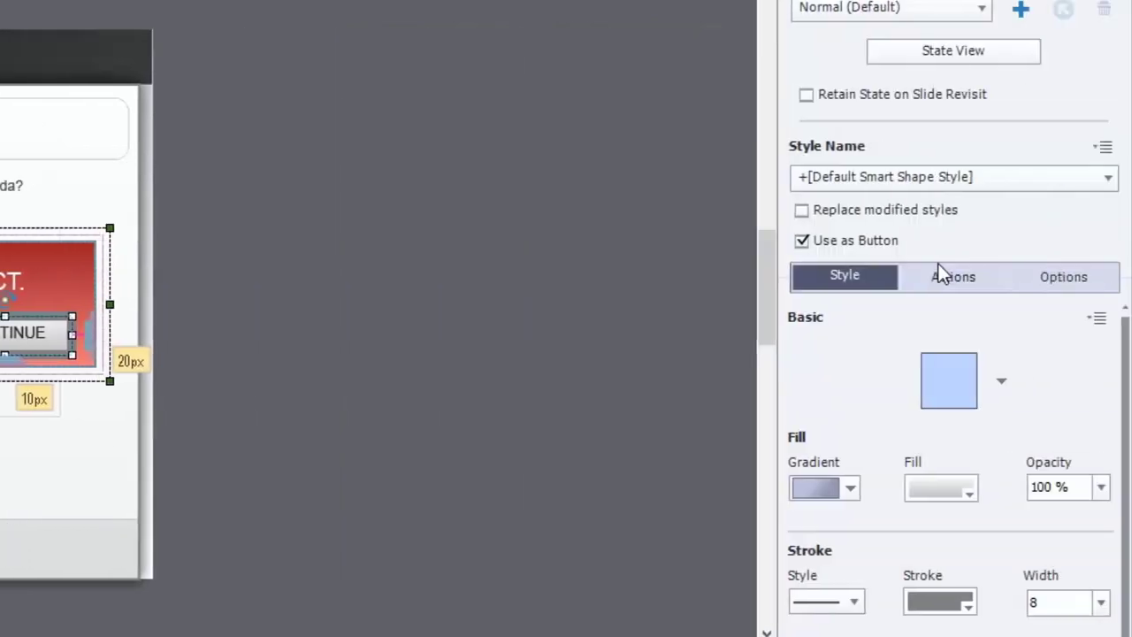
pyautogui.click(939, 274)
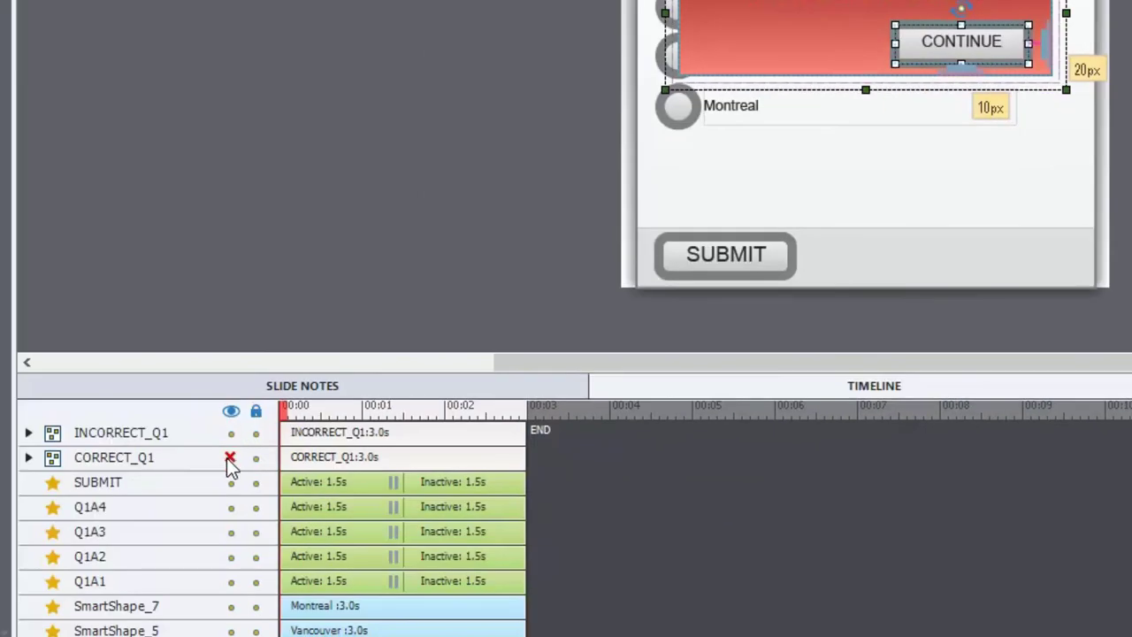
# Step: Review the success action and reporting settings of the CONTINUE button in CORRECT_Q1, and hide that feedback group
pyautogui.click(167, 452)
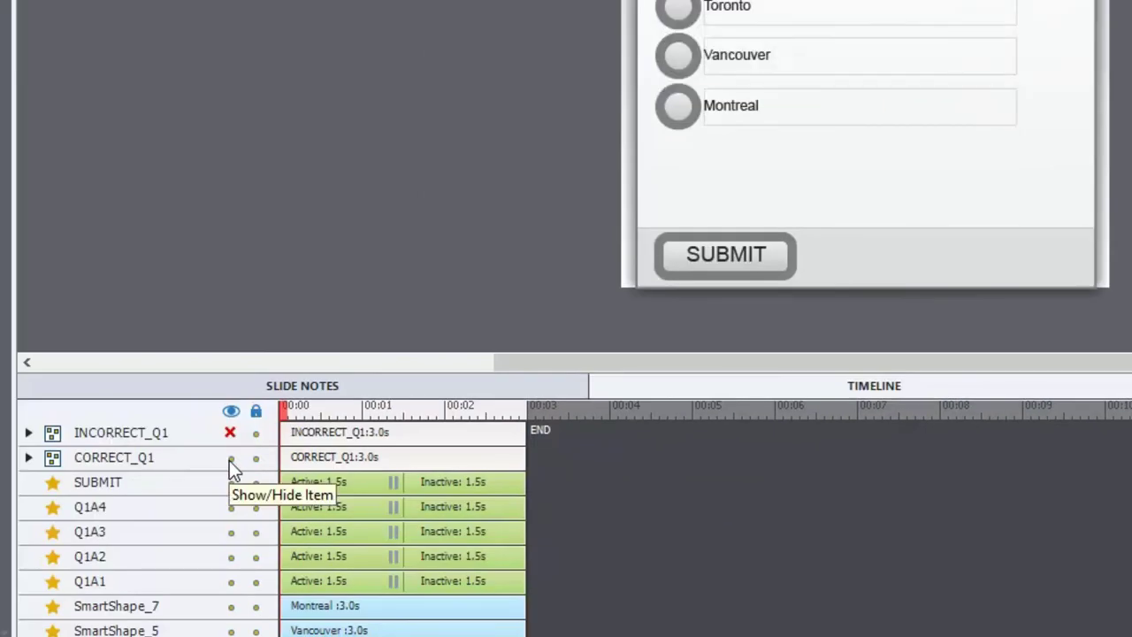
pyautogui.click(954, 59)
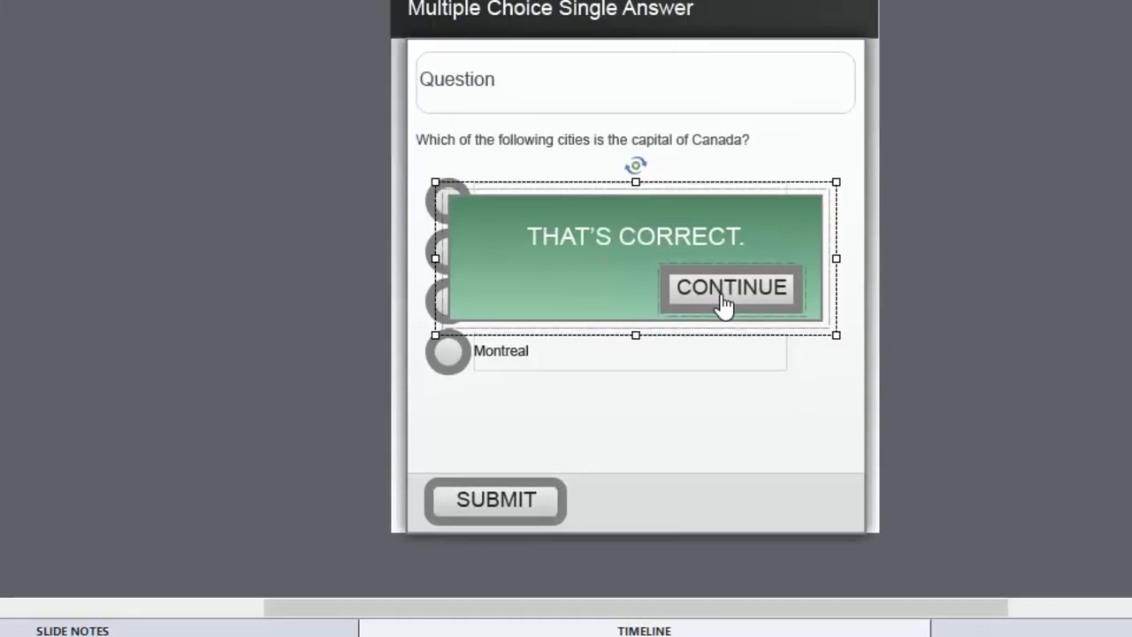
pyautogui.click(761, 266)
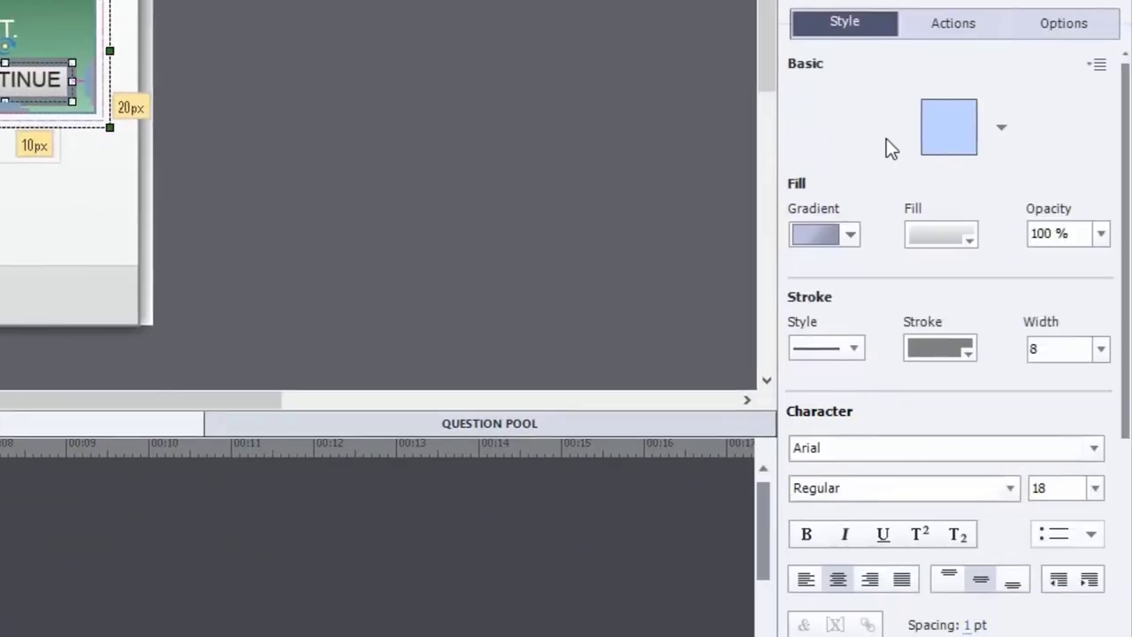
pyautogui.click(955, 24)
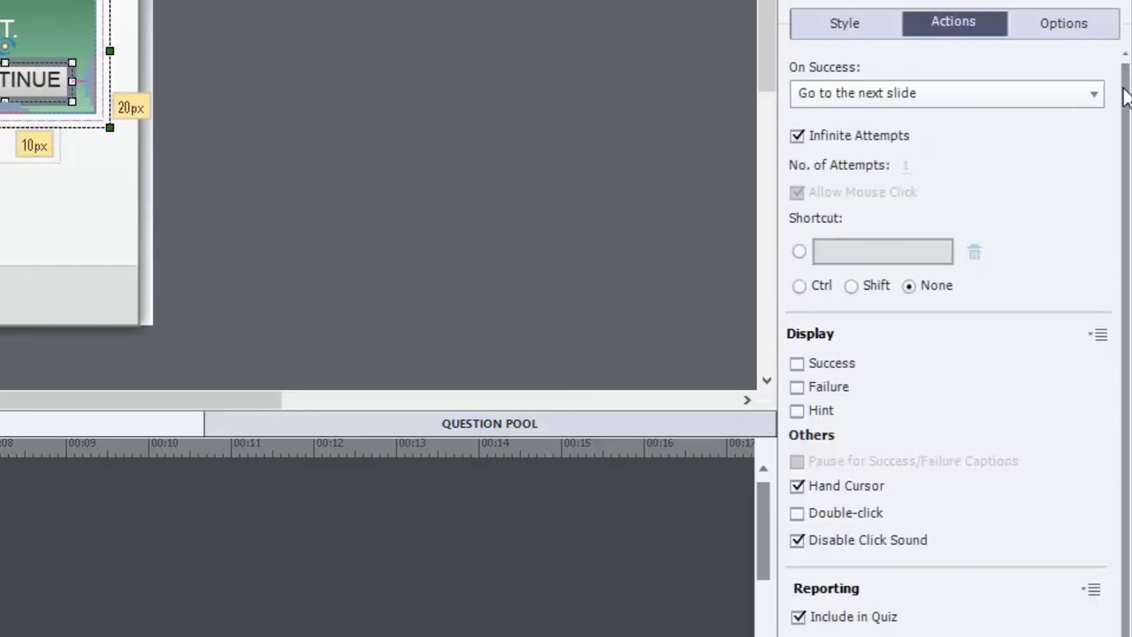
pyautogui.scroll(-1, 1123, 124)
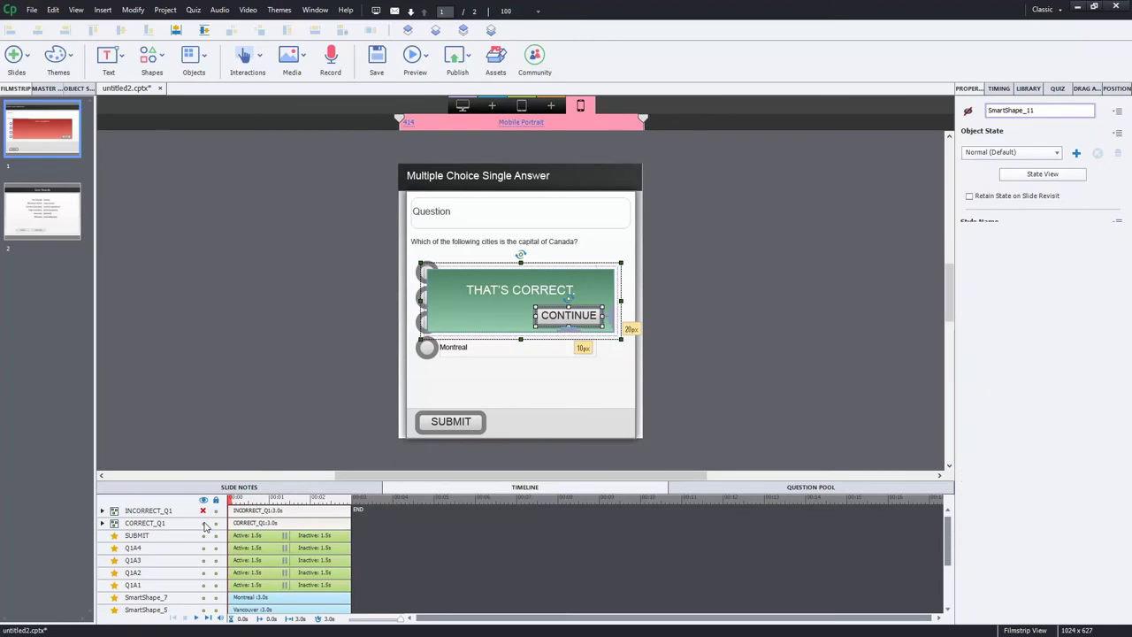
pyautogui.click(203, 524)
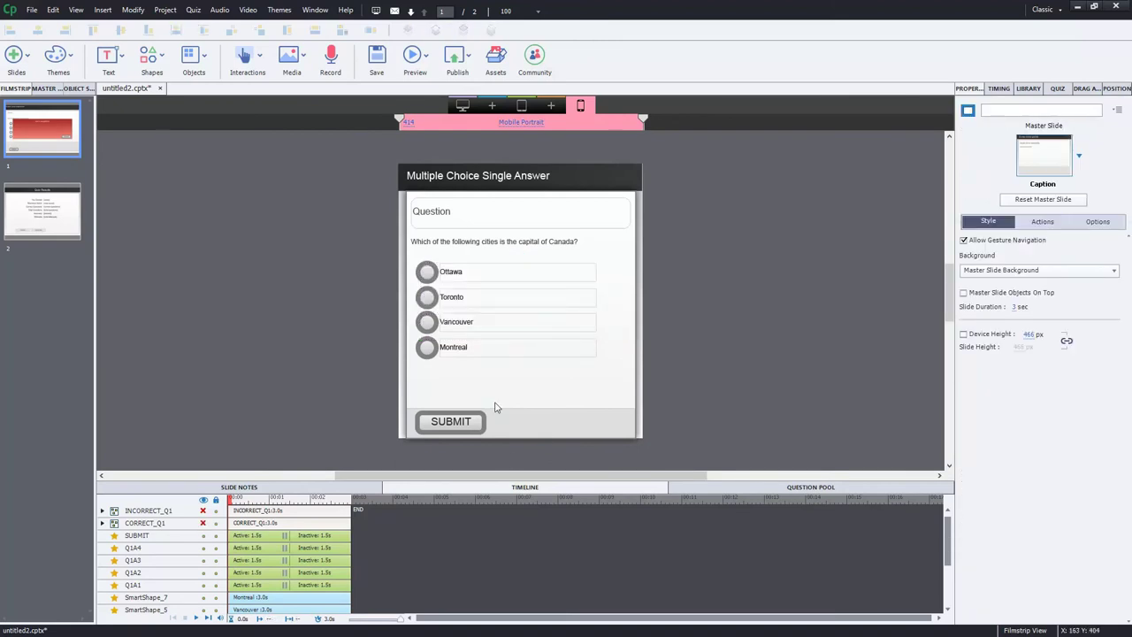
# Step: Examine the SUBMIT button's SUBMIT_Q1 advanced action, including its IF condition and ELSE actions, and close it without changes
pyautogui.click(456, 423)
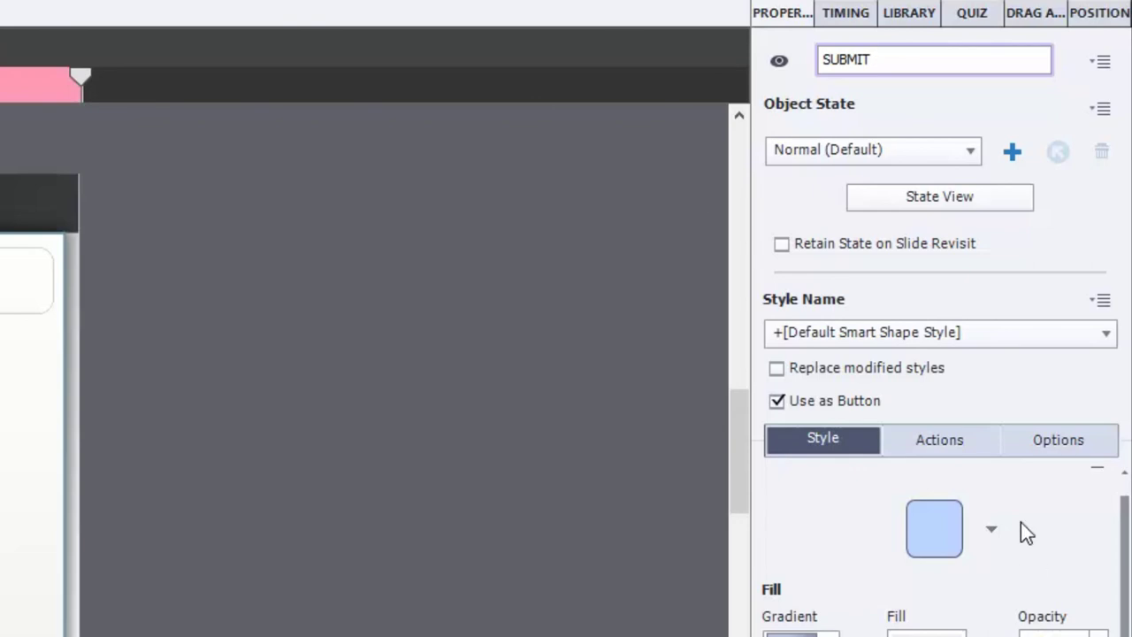
pyautogui.click(947, 447)
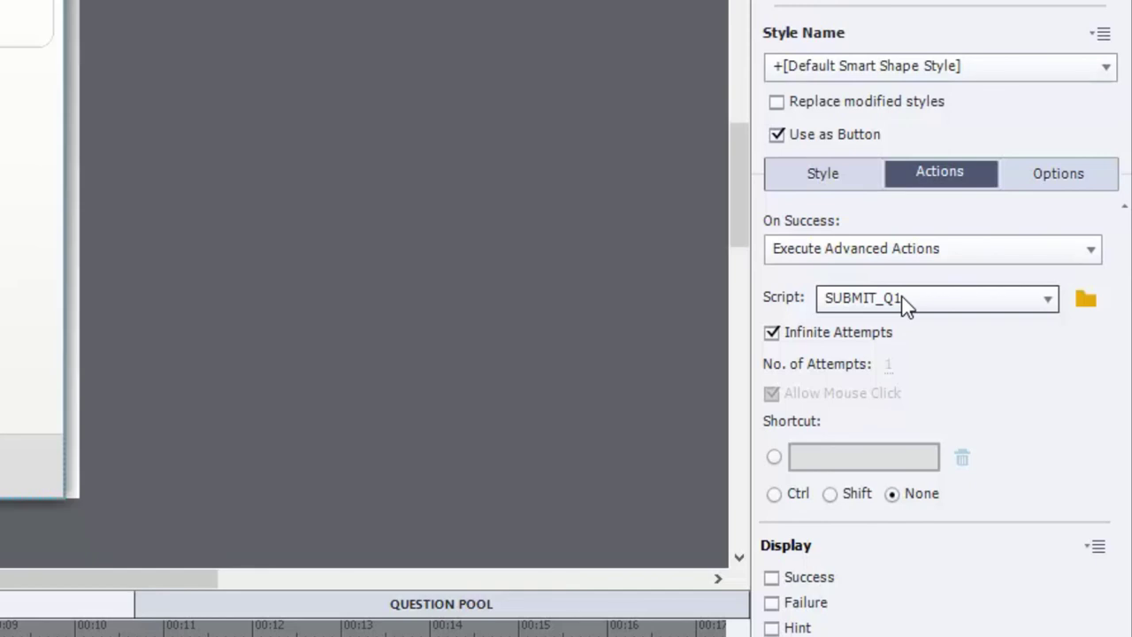
pyautogui.click(1086, 300)
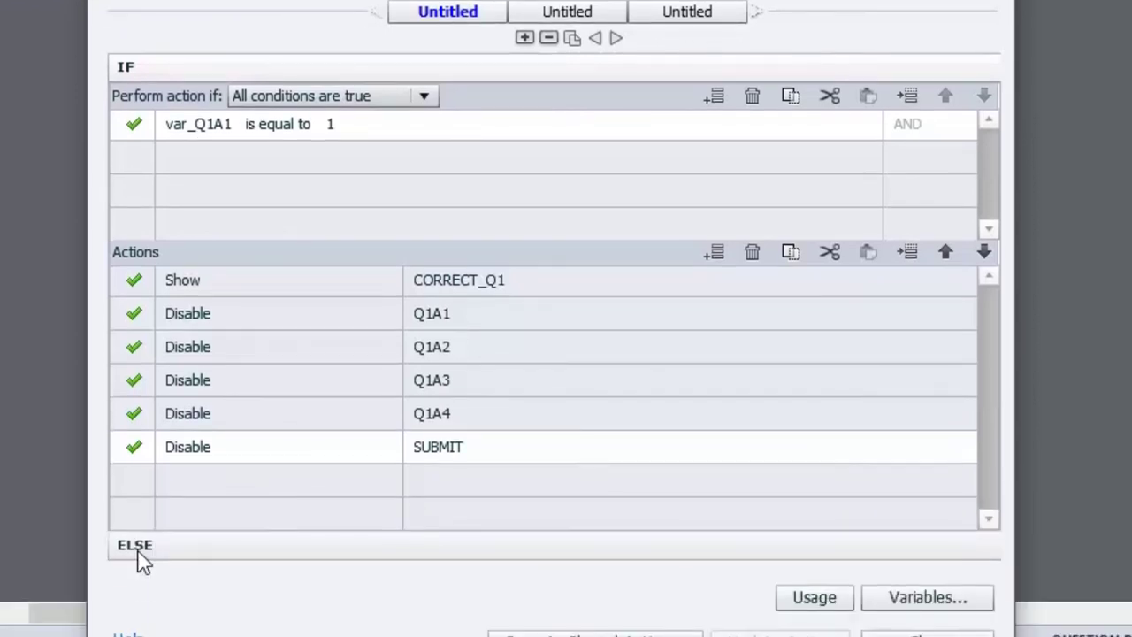
pyautogui.click(192, 555)
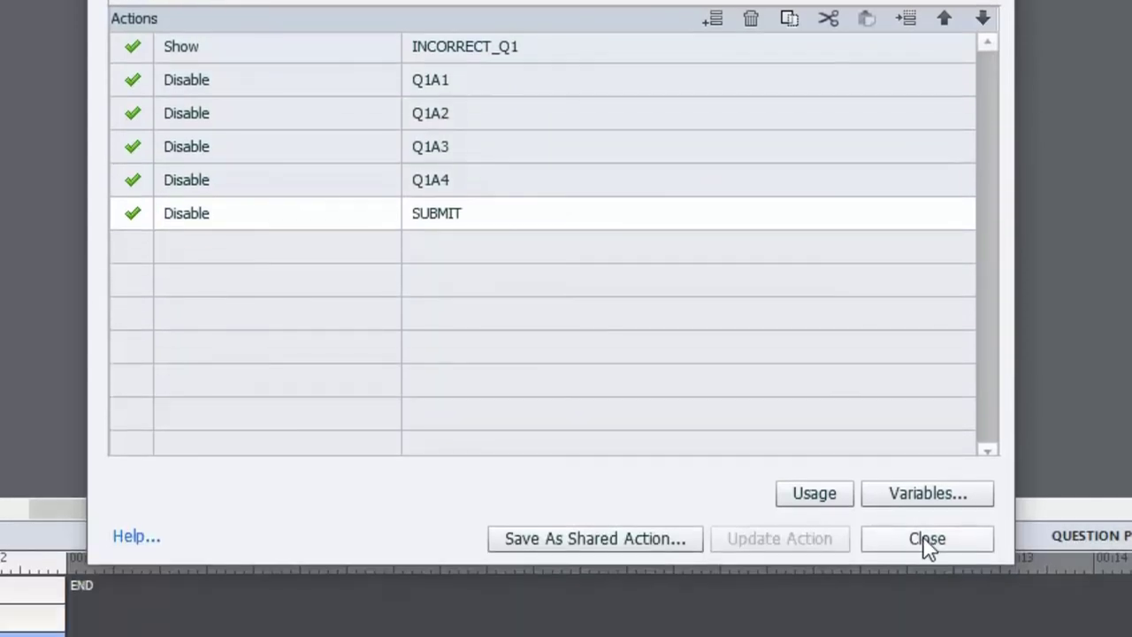
pyautogui.click(927, 635)
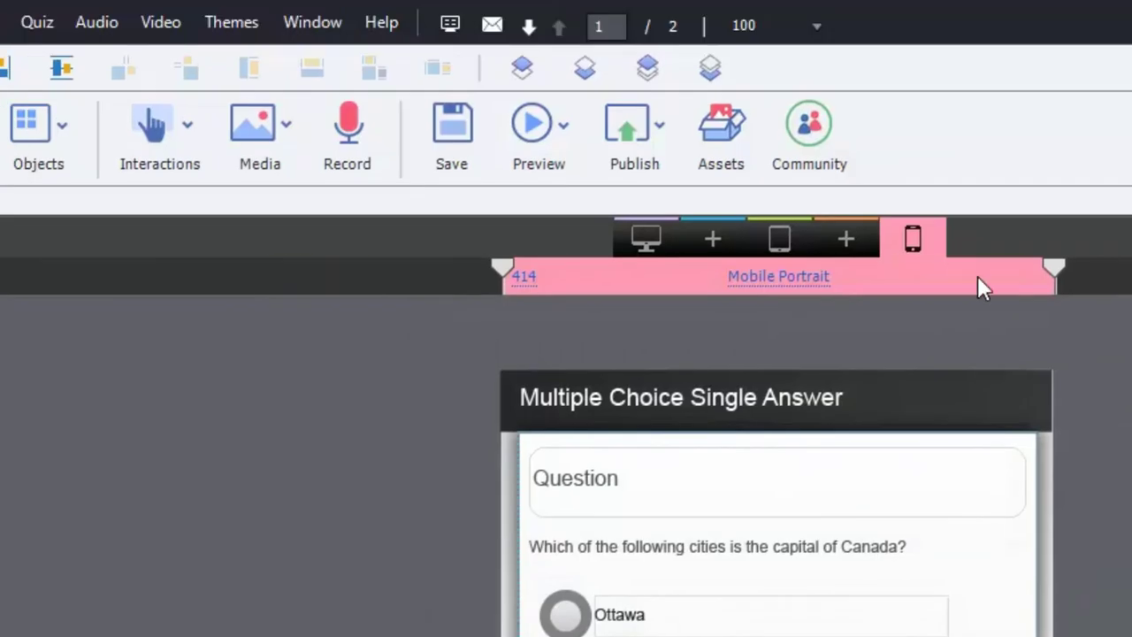
# Step: Preview the project and test a wrong answer by choosing Vancouver, submitting it and continuing past the feedback
pyautogui.click(566, 124)
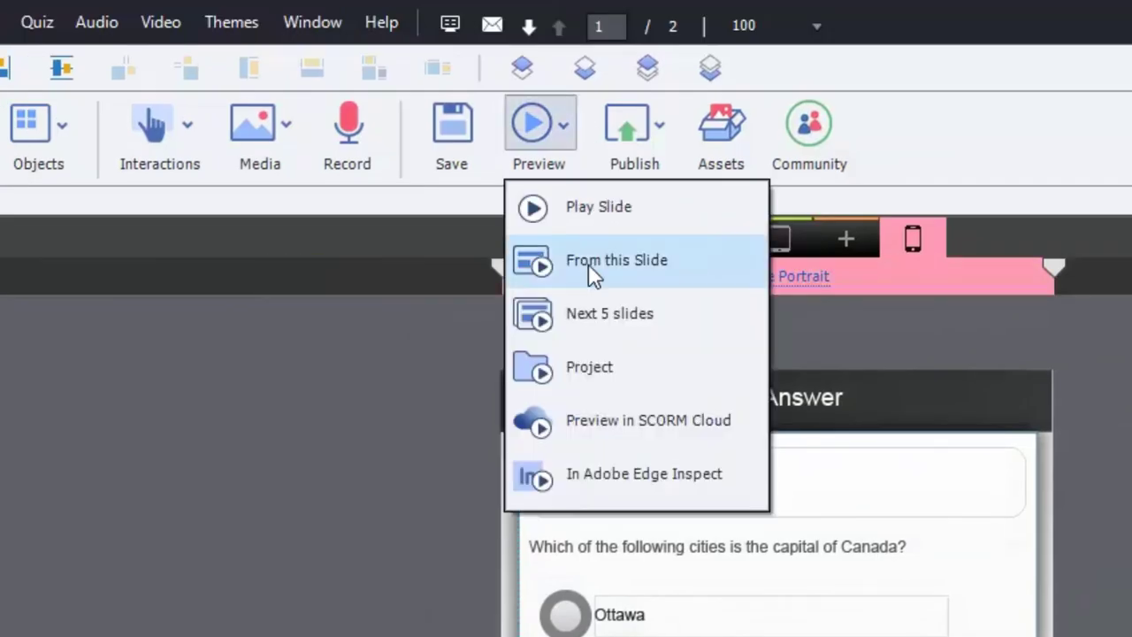
pyautogui.click(594, 372)
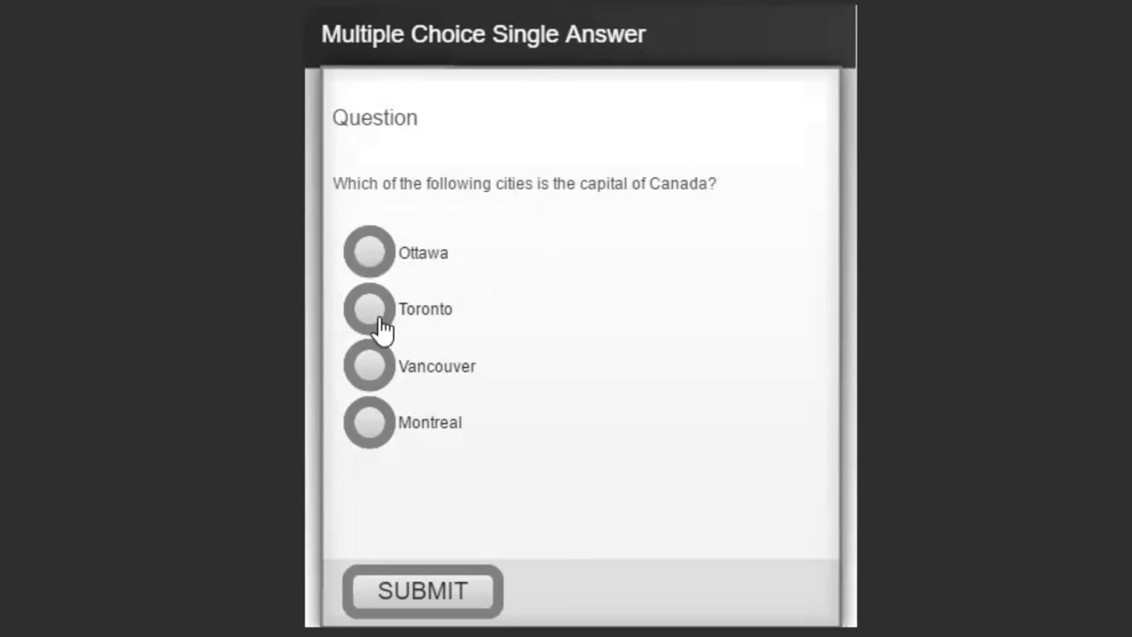
pyautogui.click(370, 378)
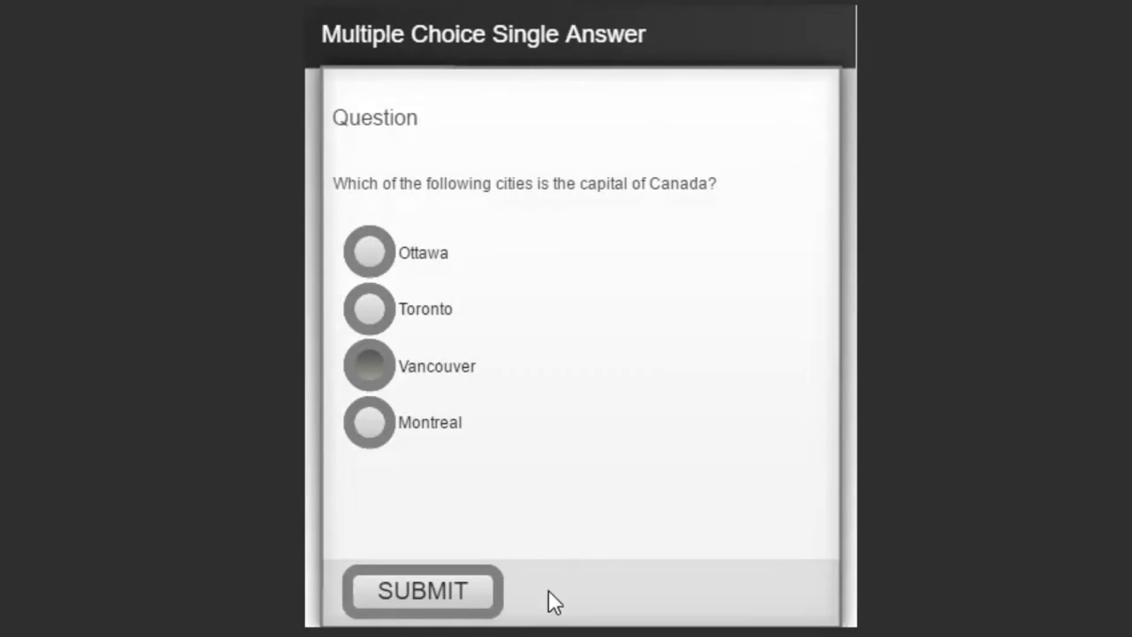
pyautogui.click(424, 588)
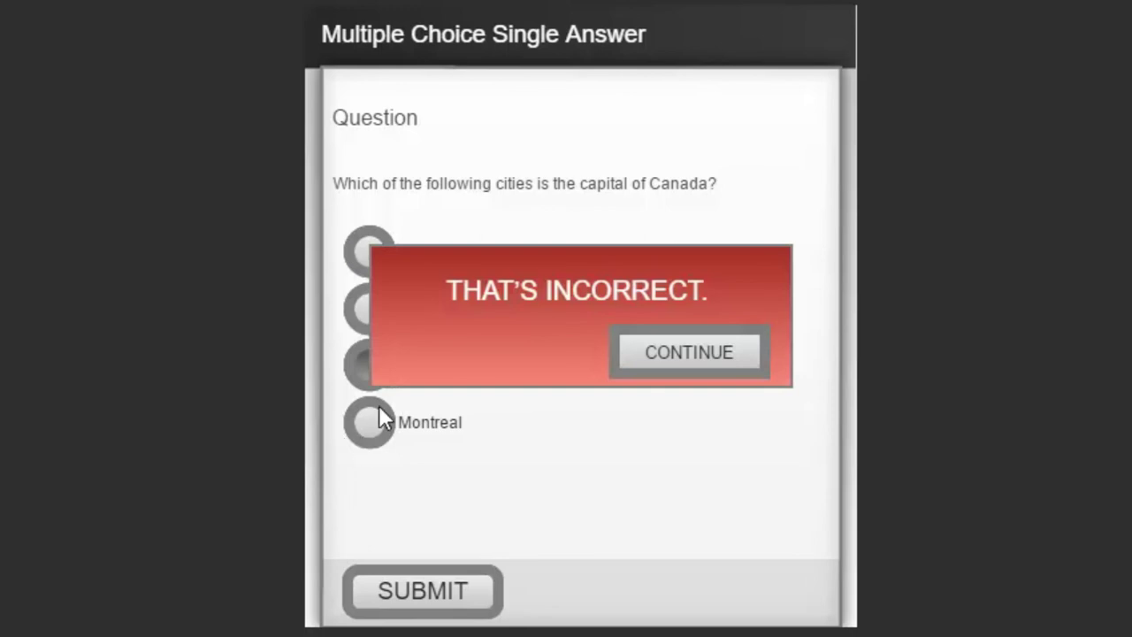
pyautogui.click(697, 347)
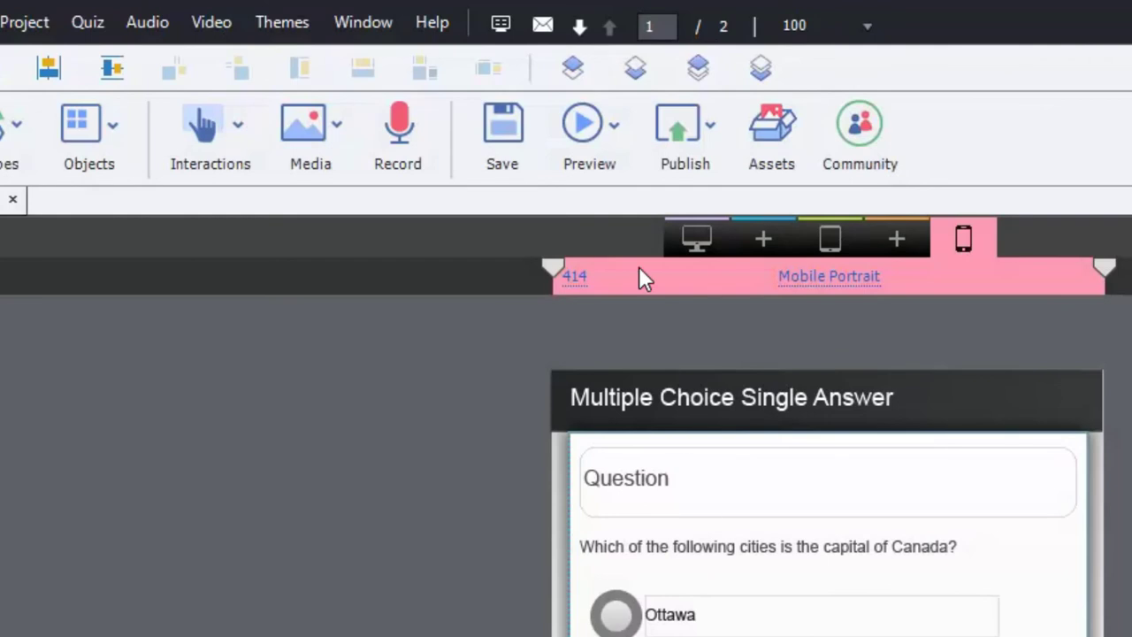
# Step: Preview the project again, select Montreal, Vancouver, Toronto and finally Ottawa, submit the answer and continue to the quiz results
pyautogui.click(614, 117)
pyautogui.click(621, 364)
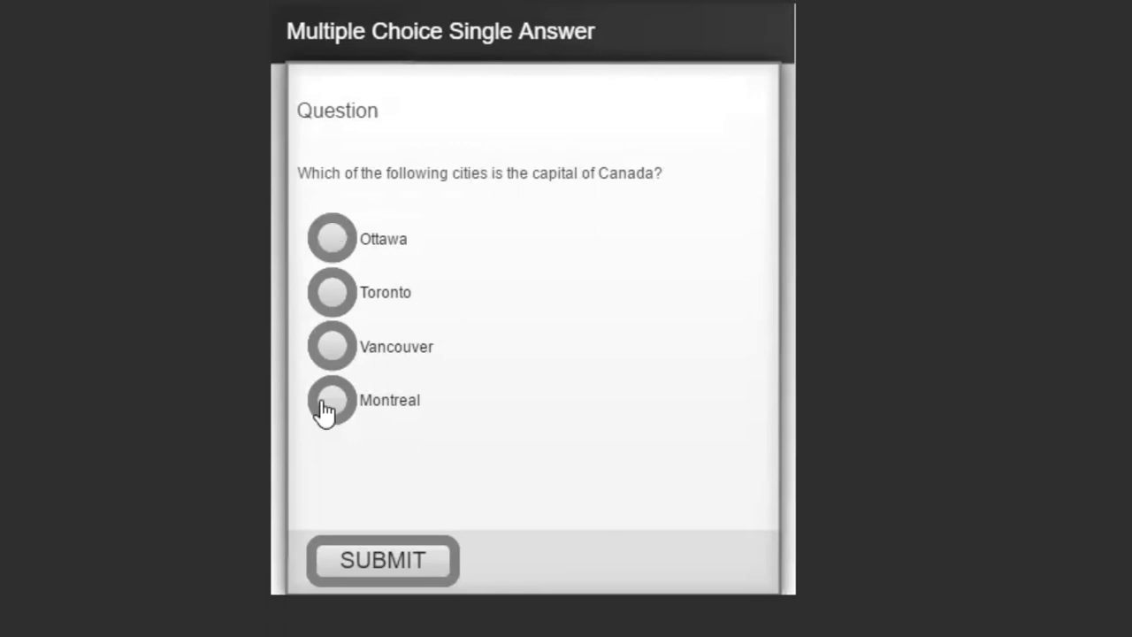
pyautogui.click(325, 405)
pyautogui.click(331, 349)
pyautogui.click(333, 295)
pyautogui.click(332, 241)
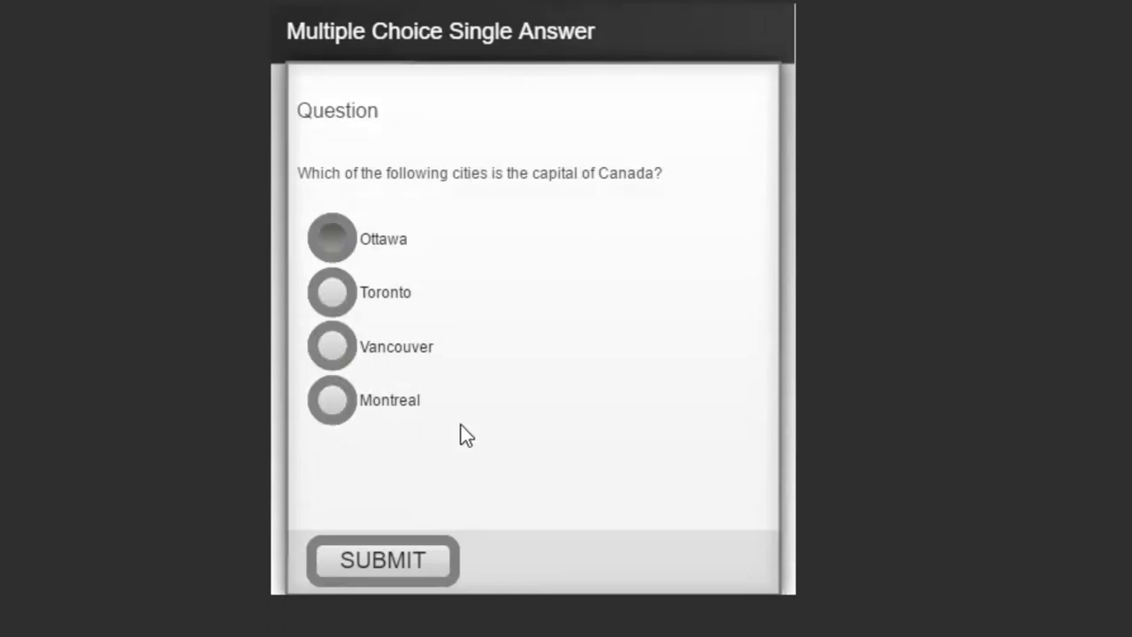
pyautogui.click(387, 561)
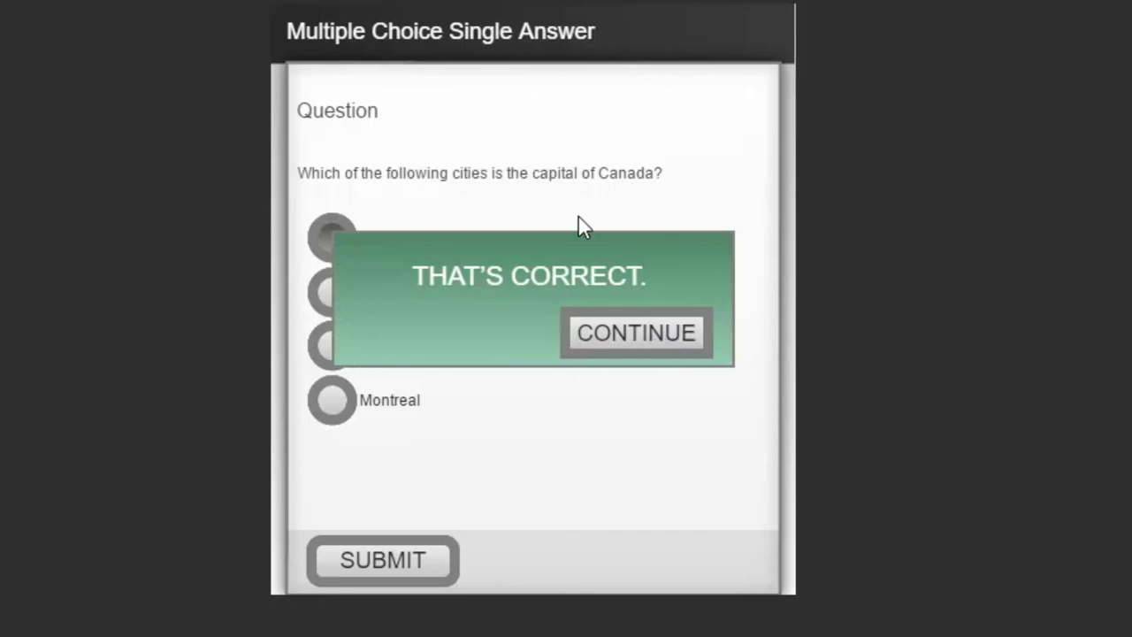
pyautogui.click(646, 341)
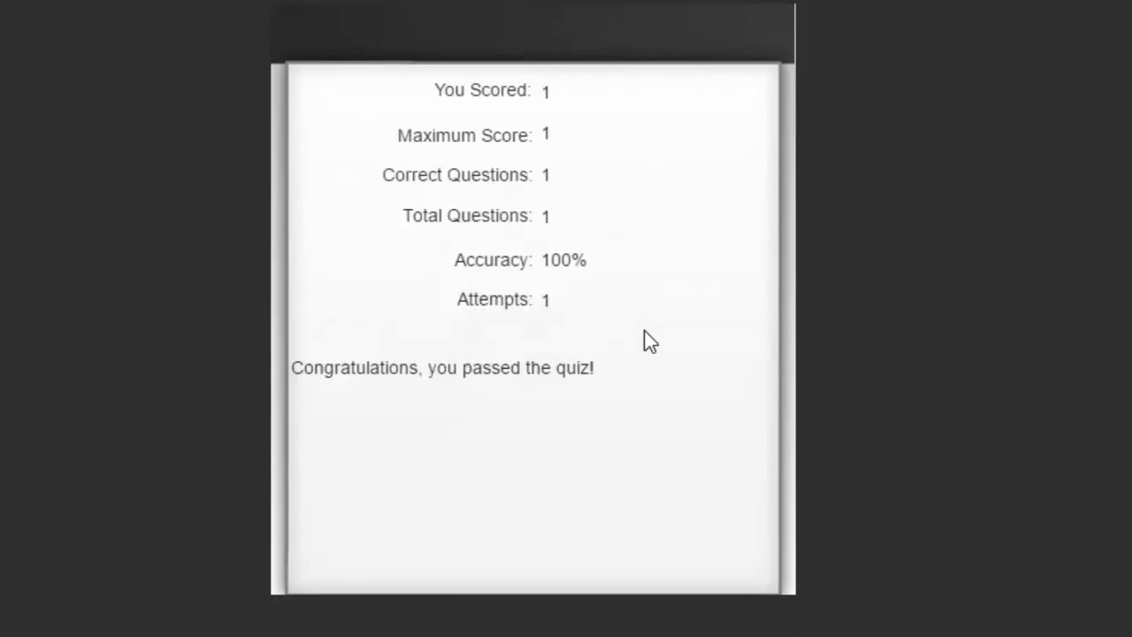